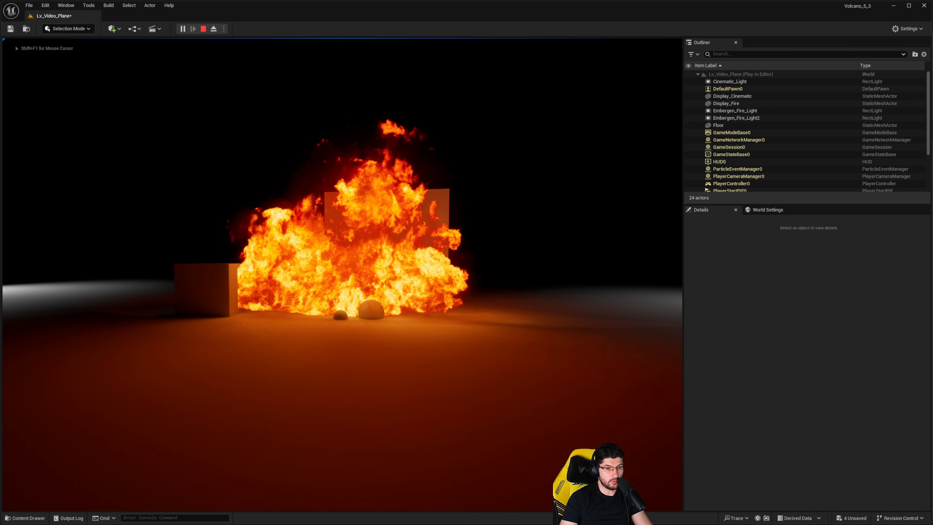
- Move around the fire in the running level to examine it from the front and side, and end the play session
{"action": "key", "text": "w"}
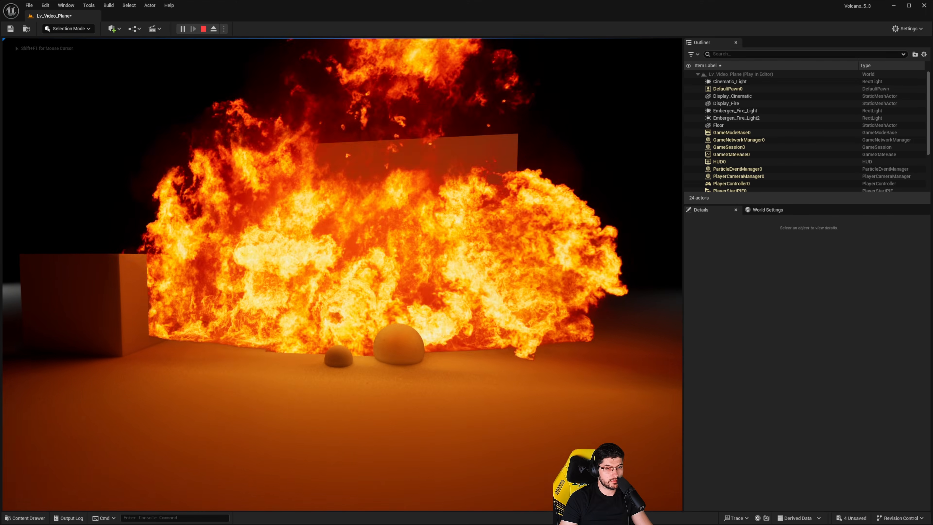
{"action": "key", "text": "s"}
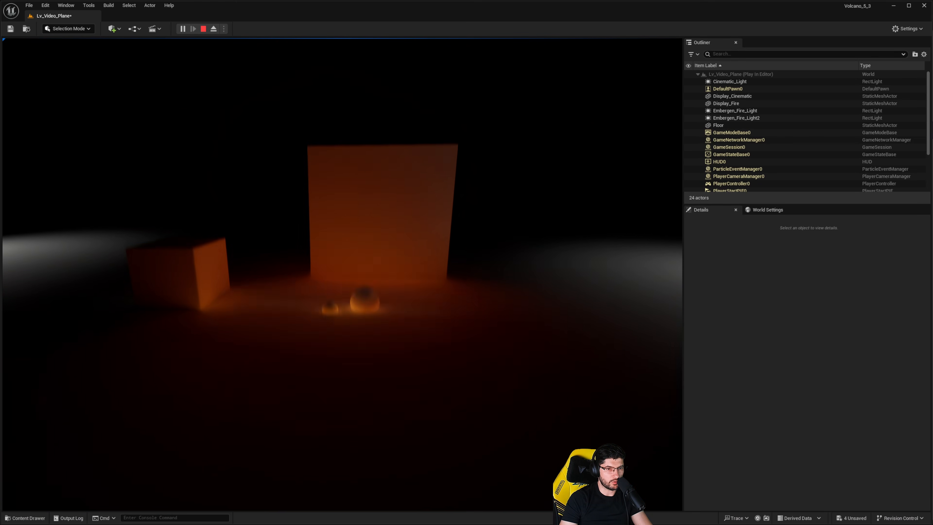
{"action": "key", "text": "d"}
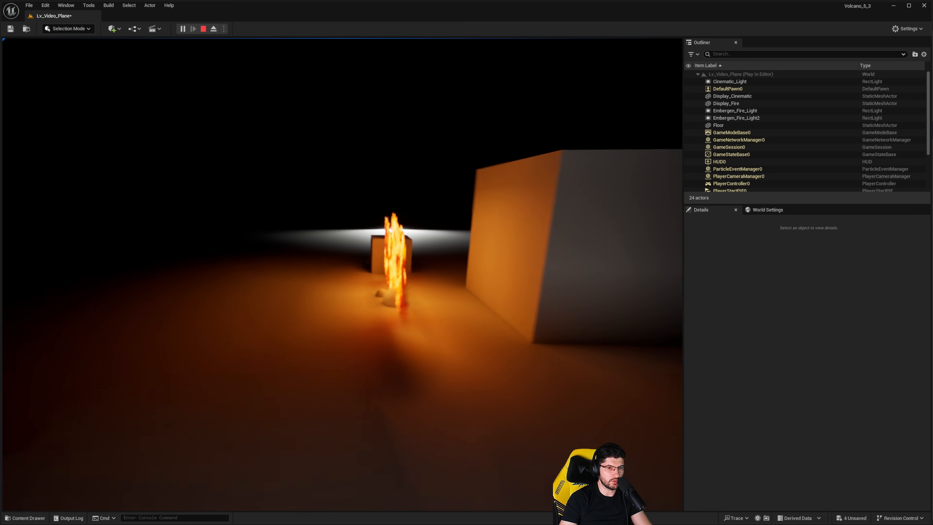
{"action": "key", "text": "d"}
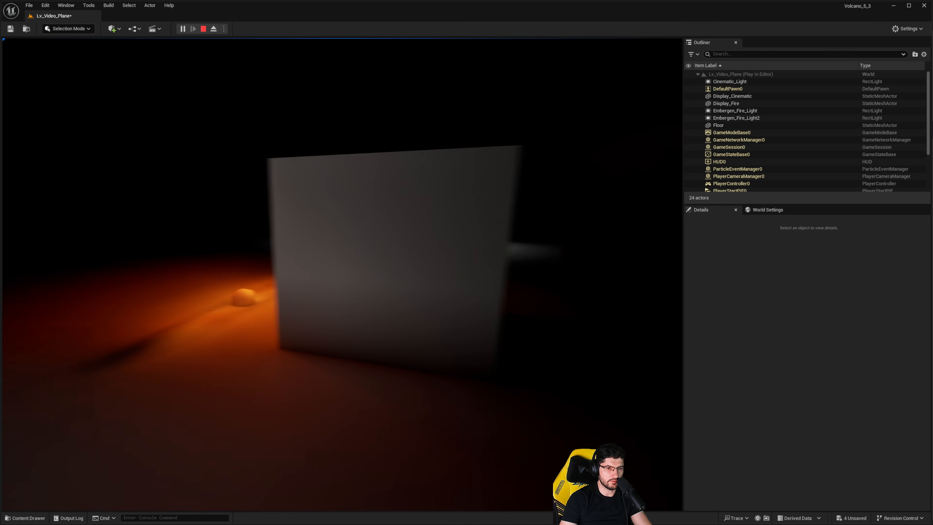
{"action": "key", "text": "a"}
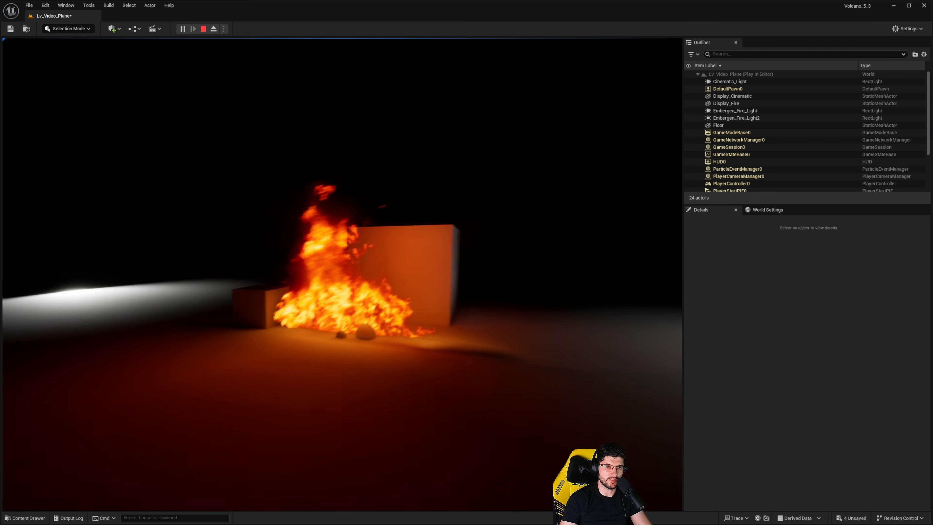
{"action": "key", "text": "w"}
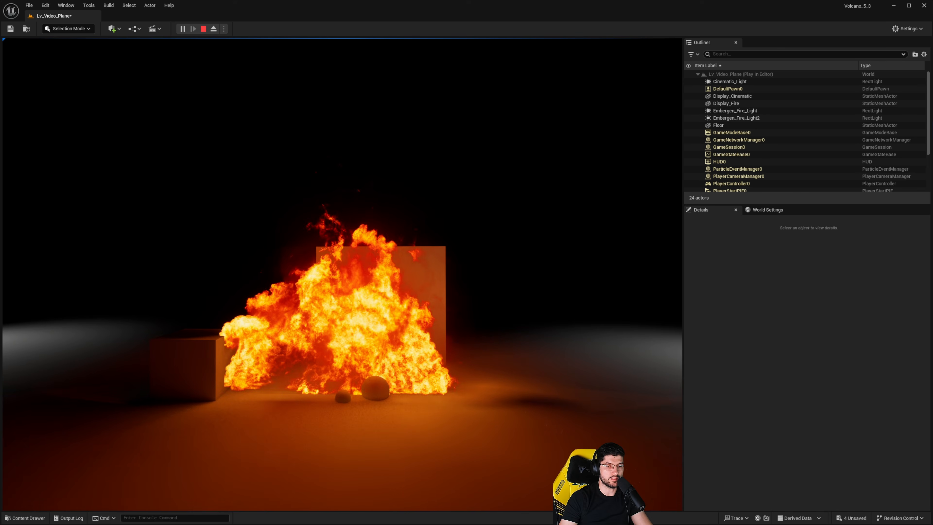
{"action": "key", "text": "Escape"}
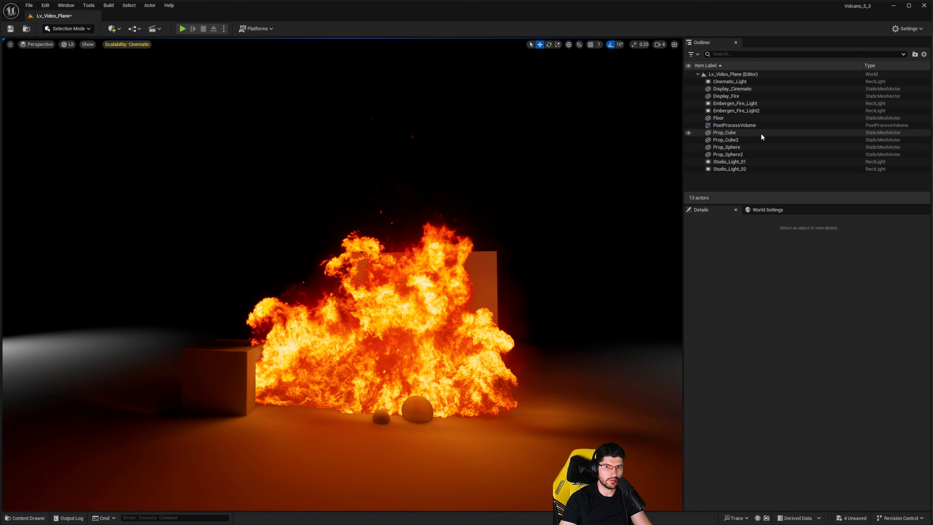
- Select Embergen_Fire_Light2 and turn off game view to show the light icons and bounds around the fire
{"action": "left_click", "coordinate": [760, 133]}
{"action": "left_click", "coordinate": [733, 103]}
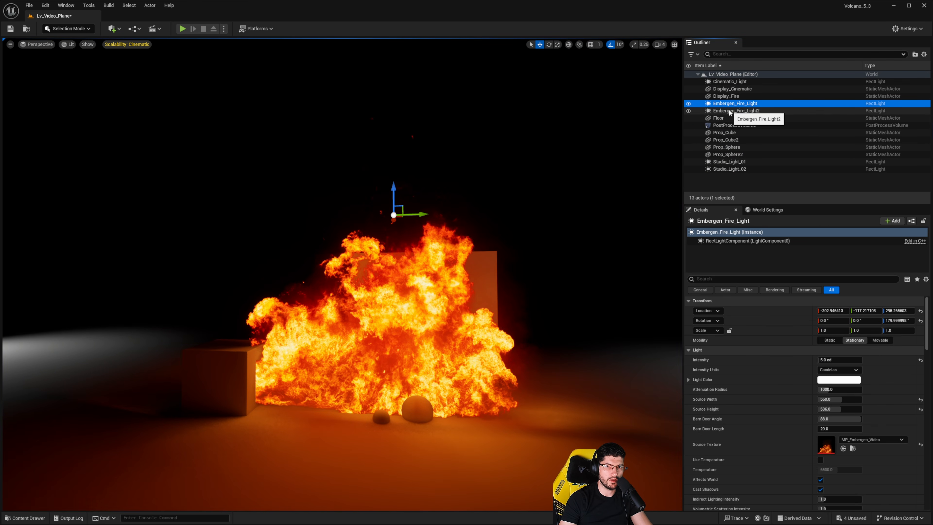
{"action": "left_click", "coordinate": [724, 112]}
{"action": "left_click", "coordinate": [718, 105]}
{"action": "left_click", "coordinate": [720, 111]}
{"action": "right_click_drag", "start_coordinate": [551, 191], "coordinate": [492, 141]}
{"action": "key", "text": "g"}
{"action": "right_click_drag", "start_coordinate": [458, 170], "coordinate": [483, 233]}
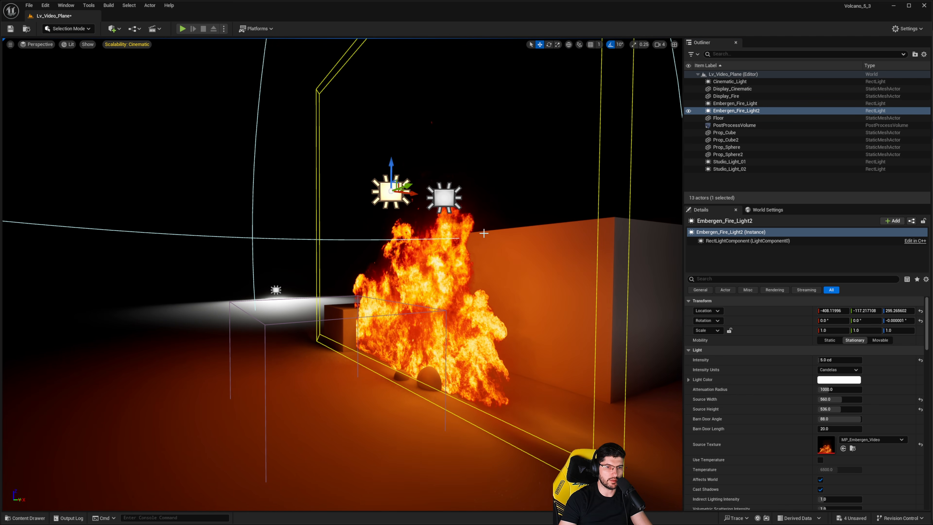
- Examine the placement of both Embergen fire lights on either side of the fire plane from several angles
{"action": "right_click", "coordinate": [483, 233]}
{"action": "left_click", "coordinate": [386, 180]}
{"action": "right_click_drag", "start_coordinate": [411, 204], "coordinate": [330, 191]}
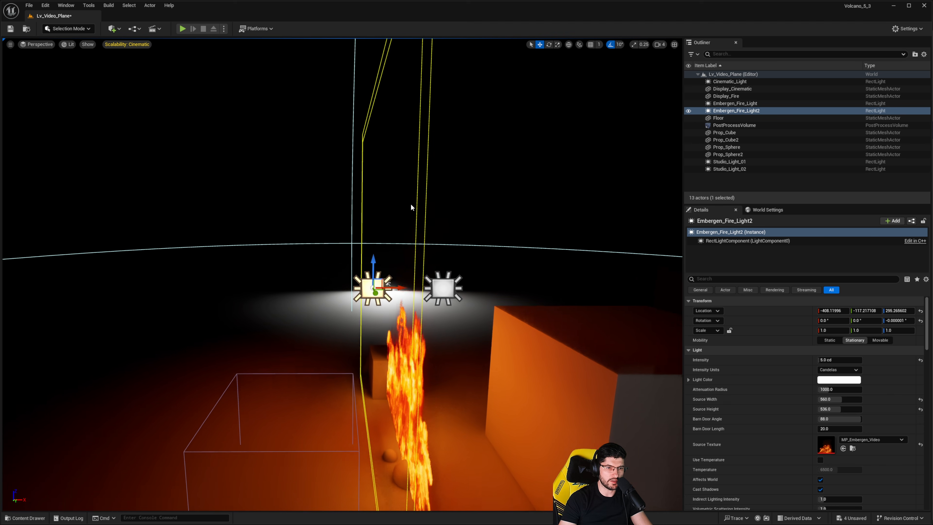
{"action": "right_click_drag", "start_coordinate": [221, 324], "coordinate": [489, 263]}
{"action": "left_click", "coordinate": [427, 211]}
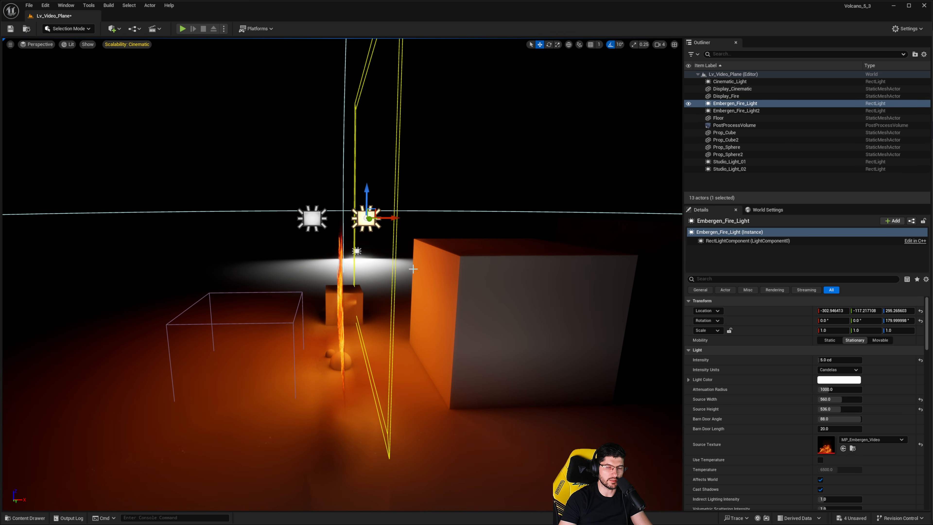
{"action": "right_click_drag", "start_coordinate": [413, 269], "coordinate": [514, 262]}
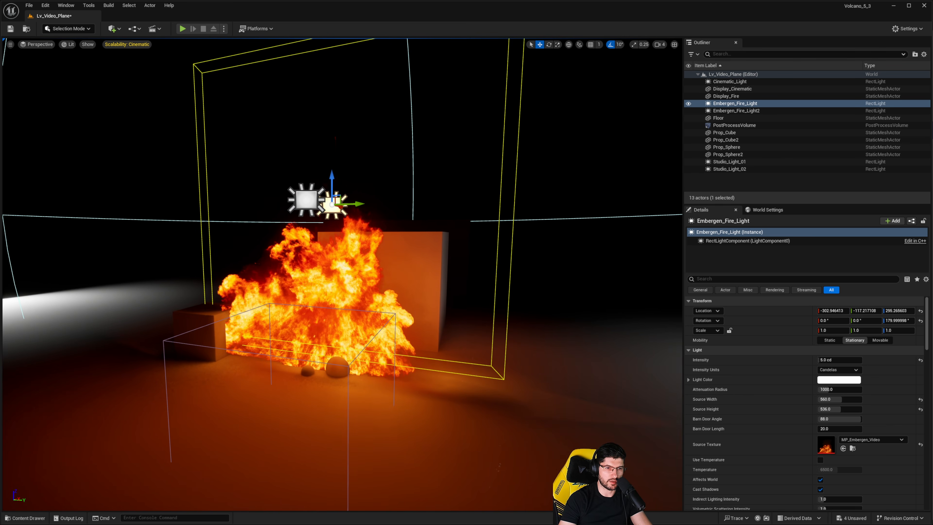
{"action": "right_click_drag", "start_coordinate": [206, 349], "coordinate": [161, 348]}
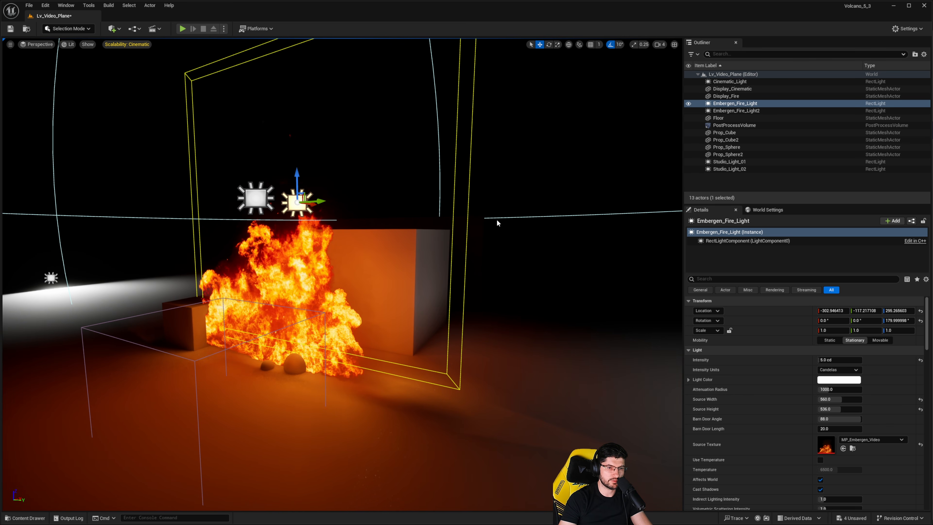
{"action": "right_click_drag", "start_coordinate": [343, 237], "coordinate": [371, 243]}
- Dim Embergen_Fire_Light and Embergen_Fire_Light2 together, first to an intensity of 1 cd and finally to 0 cd
{"action": "left_click", "coordinate": [736, 110], "text": "ctrl"}
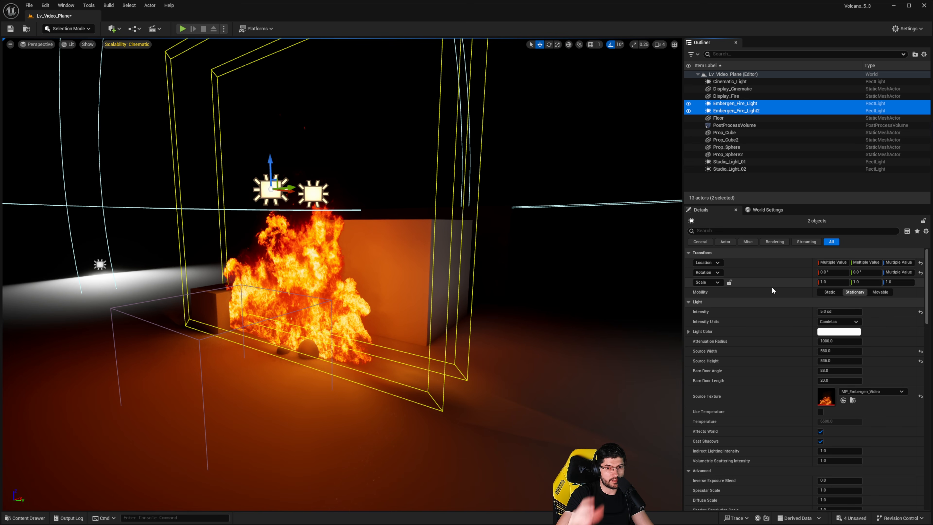
{"action": "left_click", "coordinate": [849, 313]}
{"action": "type", "text": "1"}
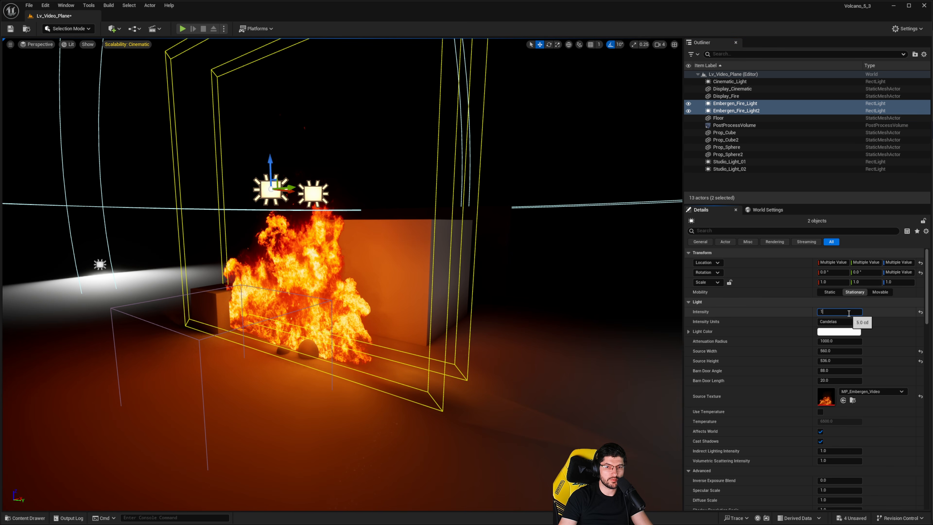
{"action": "key", "text": "Return"}
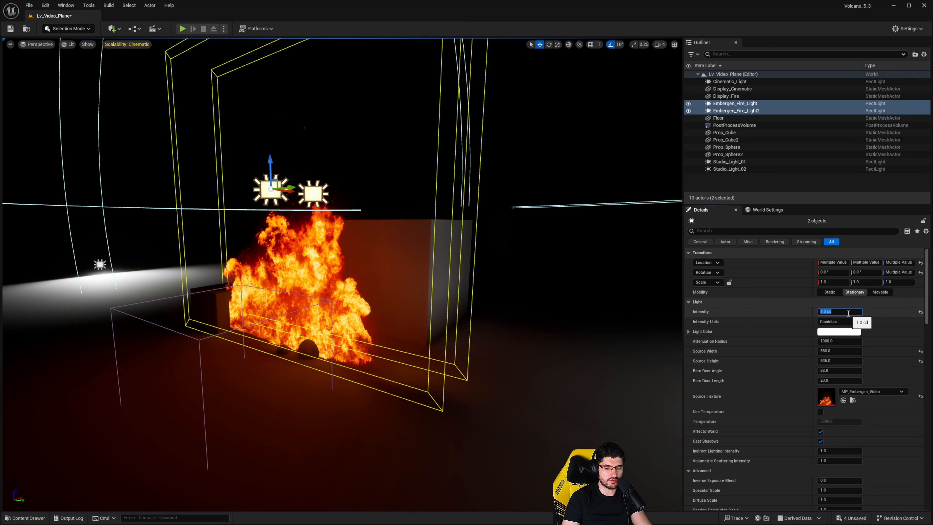
{"action": "type", "text": "0"}
{"action": "key", "text": "Return"}
{"action": "key", "text": "a"}
{"action": "right_click_drag", "start_coordinate": [409, 298], "coordinate": [444, 302]}
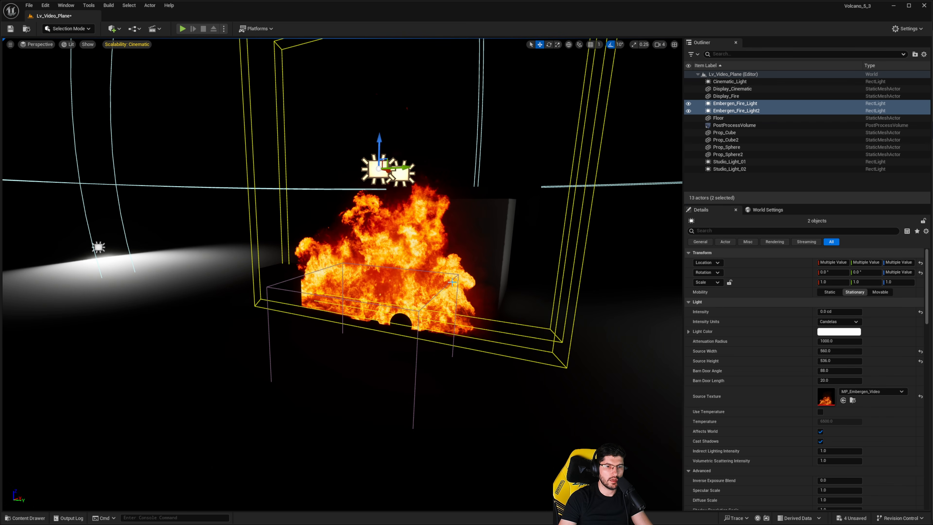
- Run the level briefly to check the fire plane with both fire lights off, and stop playback
{"action": "left_click", "coordinate": [234, 122]}
{"action": "left_click", "coordinate": [184, 29]}
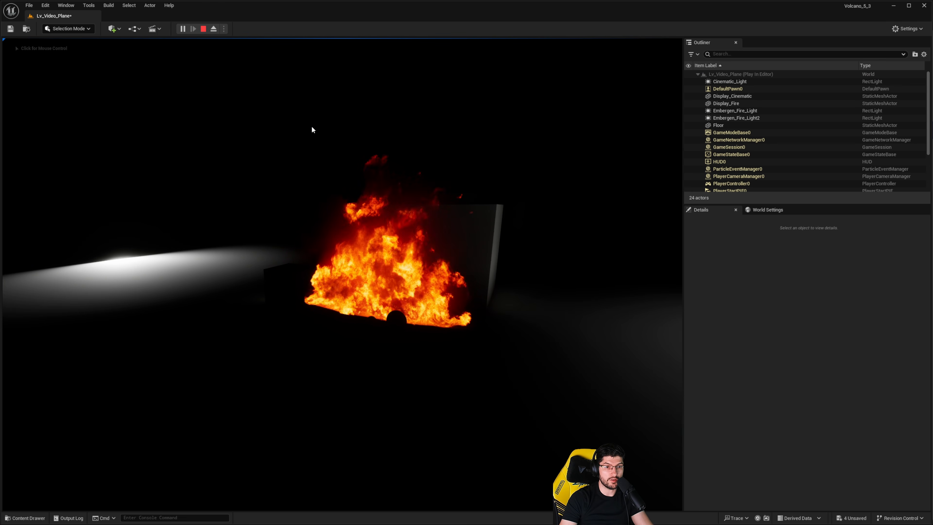
{"action": "key", "text": "Escape"}
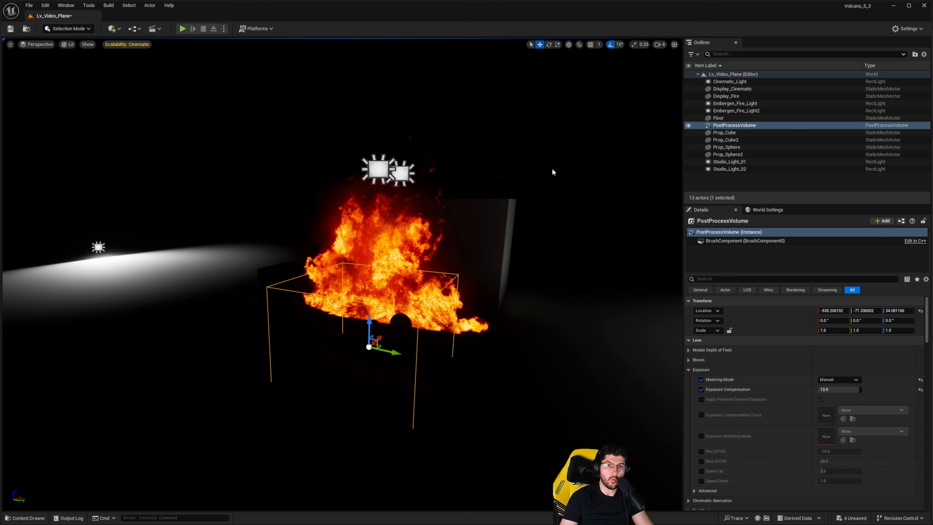
- Open the MP_Video_Video_Mat material of the Display_Fire plane and dock its editor in the main window
{"action": "left_click", "coordinate": [725, 133]}
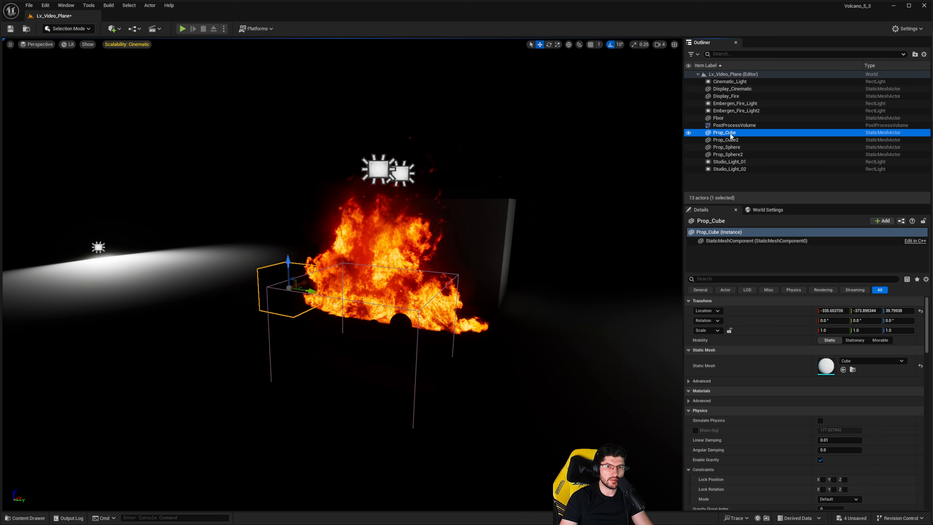
{"action": "left_click", "coordinate": [403, 229]}
{"action": "left_click", "coordinate": [375, 230]}
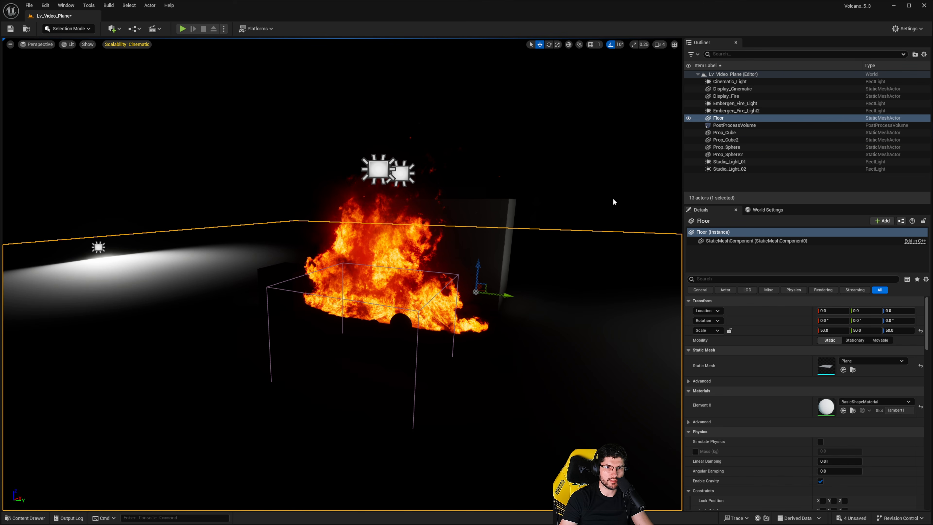
{"action": "left_click", "coordinate": [732, 154]}
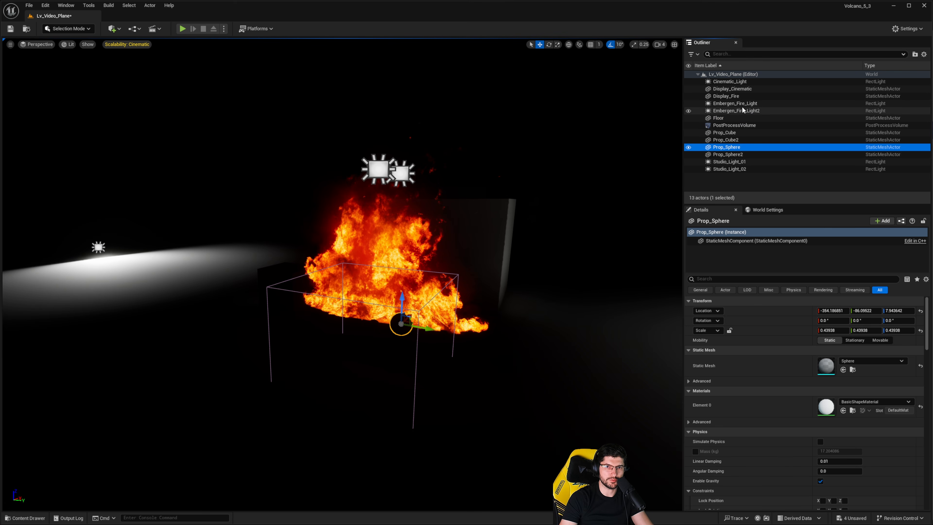
{"action": "left_click", "coordinate": [735, 103]}
{"action": "left_click", "coordinate": [734, 98]}
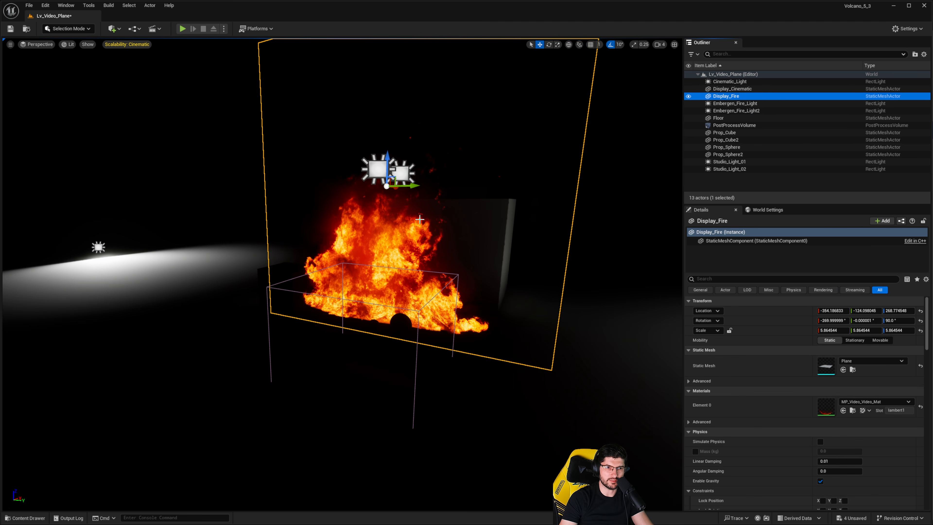
{"action": "right_click_drag", "start_coordinate": [442, 197], "coordinate": [413, 168]}
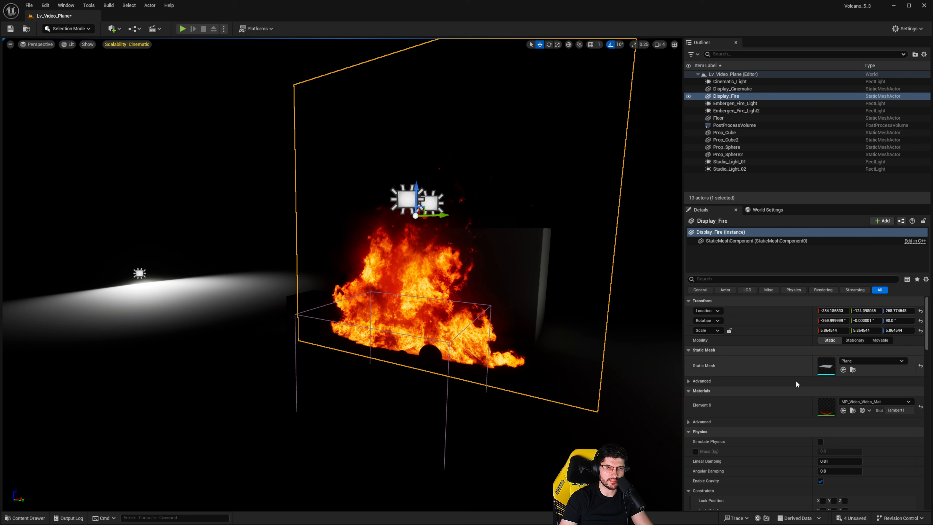
{"action": "double_click", "coordinate": [822, 404]}
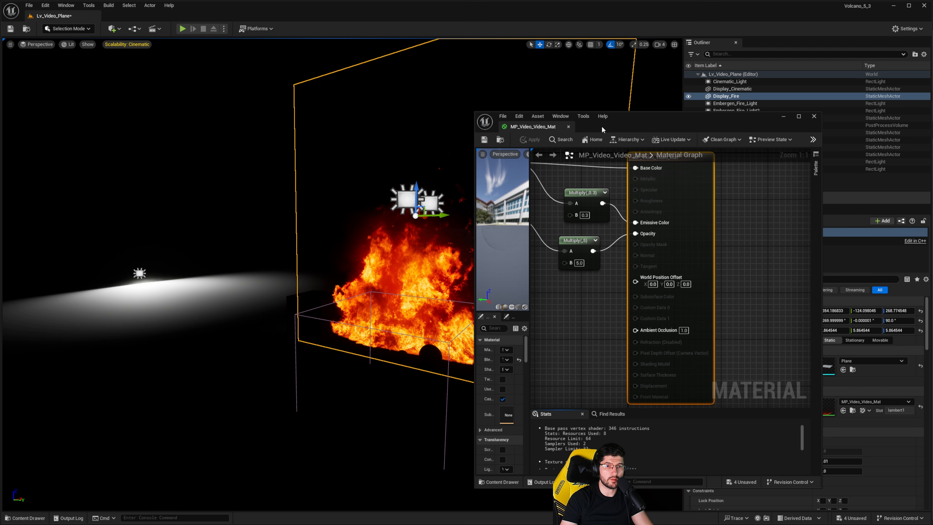
{"action": "left_click_drag", "start_coordinate": [584, 130], "coordinate": [233, 20]}
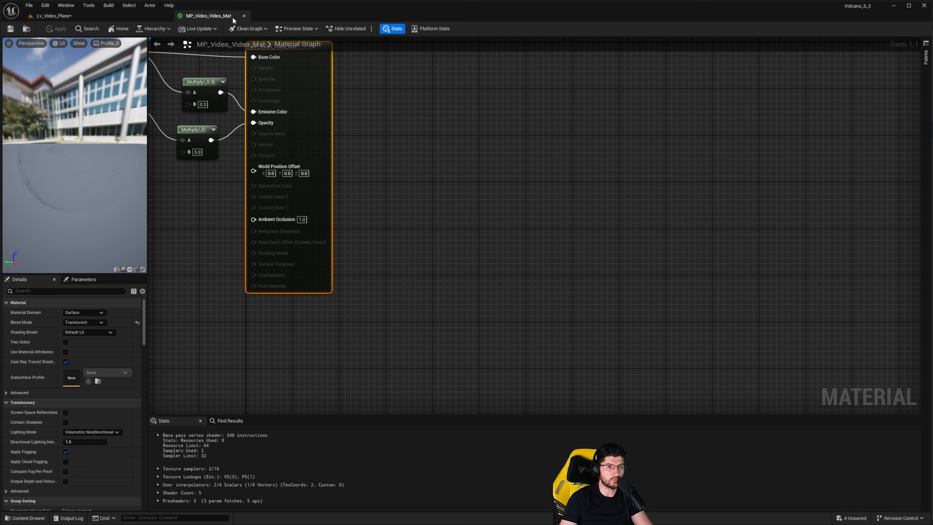
- Examine the Texture Sample and 0.3 Multiply nodes that feed the material's Base Color and Emissive Color
{"action": "left_click", "coordinate": [330, 200]}
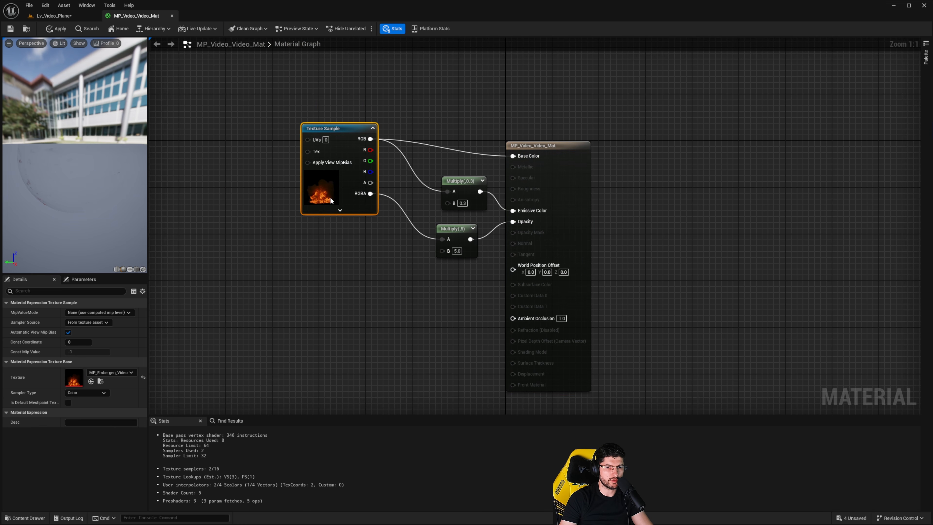
{"action": "left_click_drag", "start_coordinate": [330, 200], "coordinate": [326, 207]}
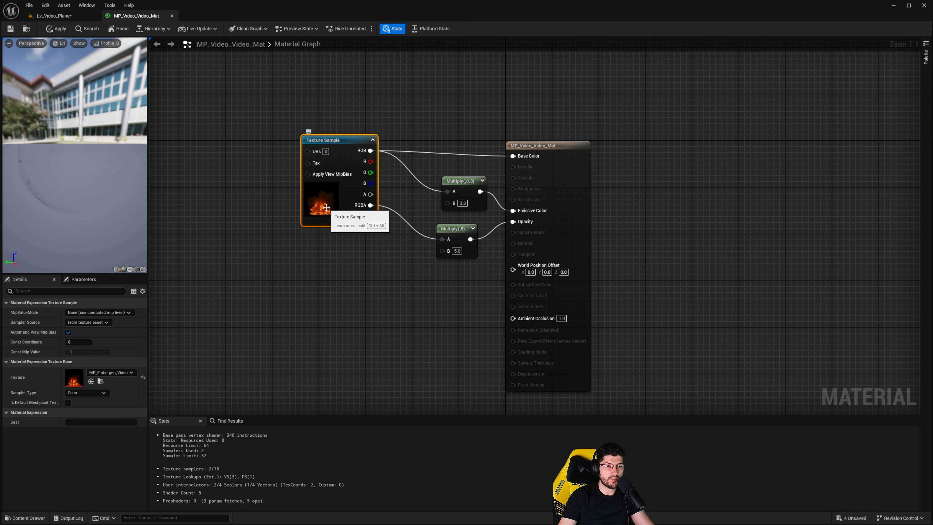
{"action": "right_click_drag", "start_coordinate": [332, 207], "coordinate": [325, 207]}
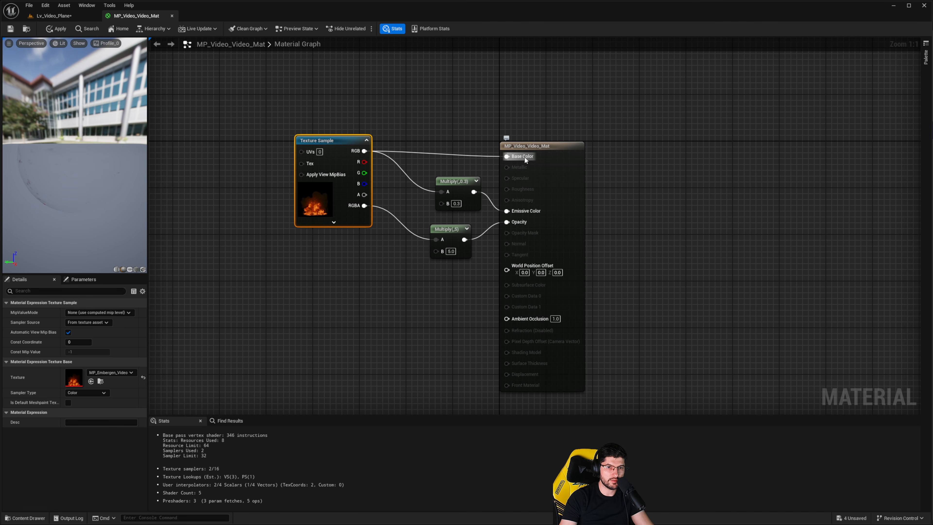
{"action": "left_click", "coordinate": [447, 183]}
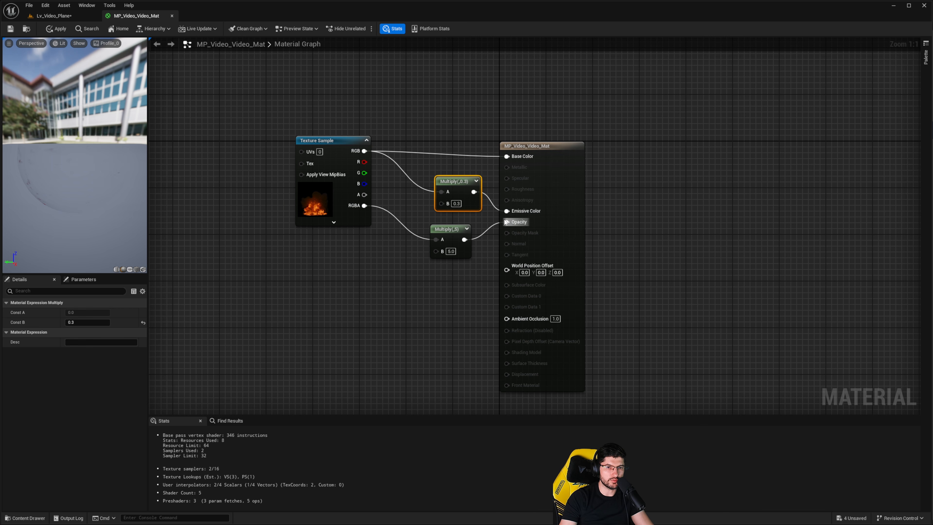
- Disconnect the Texture Sample's RGBA output from the opacity Multiply node and apply the material change
{"action": "left_click", "coordinate": [365, 206], "text": "alt"}
{"action": "left_click", "coordinate": [53, 31]}
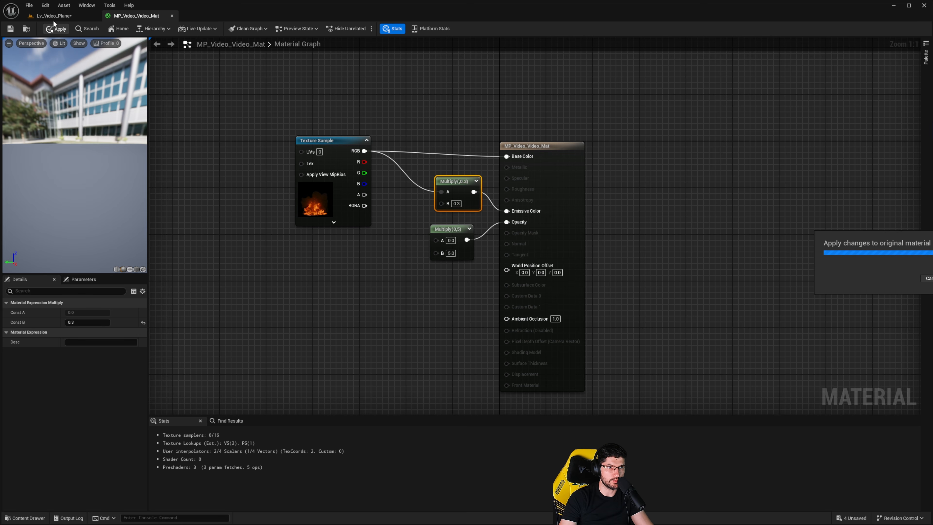
- Return to the level and run it to check the Display_Fire plane without the texture driving its opacity
{"action": "left_click", "coordinate": [57, 16]}
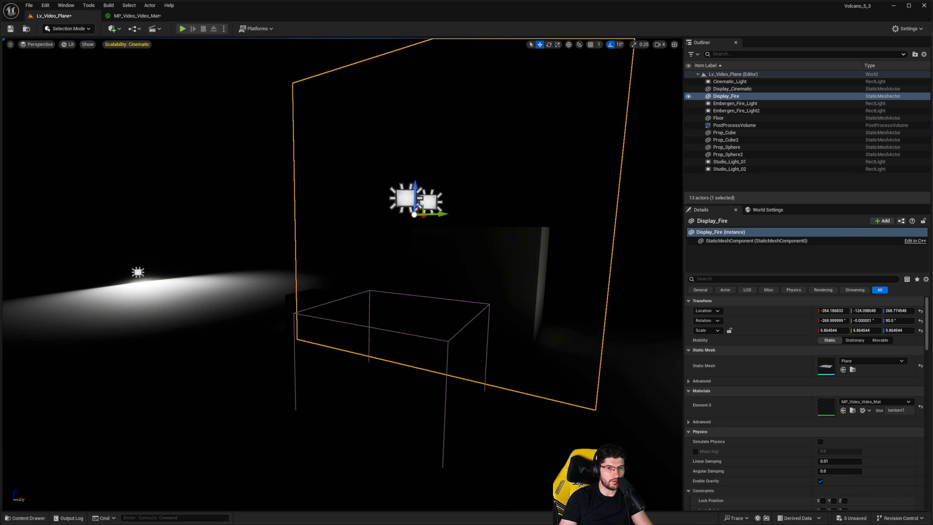
{"action": "right_click_drag", "start_coordinate": [490, 229], "coordinate": [503, 230]}
{"action": "left_click", "coordinate": [182, 28]}
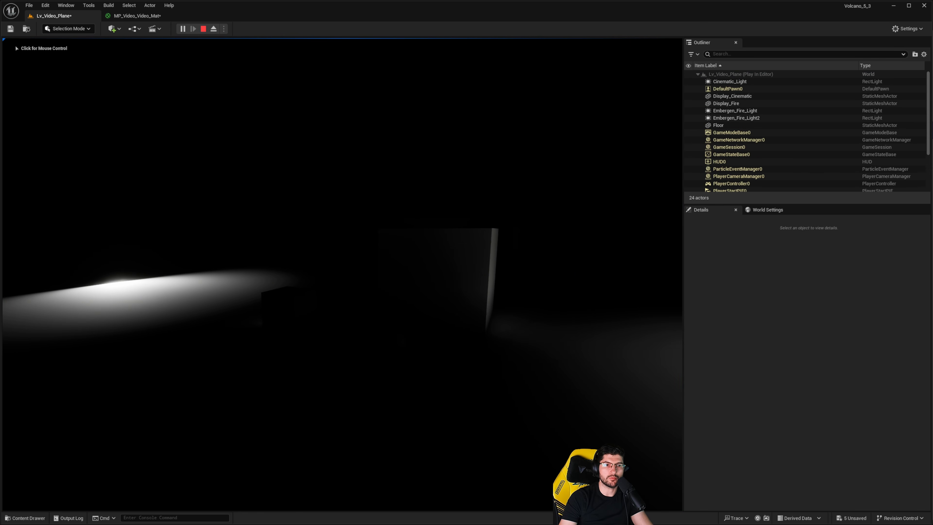
{"action": "key", "text": "Escape"}
- Reconnect the Texture Sample's RGBA output to input A of the opacity Multiply node in MP_Video_Video_Mat
{"action": "left_click", "coordinate": [141, 16]}
{"action": "right_click_drag", "start_coordinate": [404, 244], "coordinate": [409, 245]}
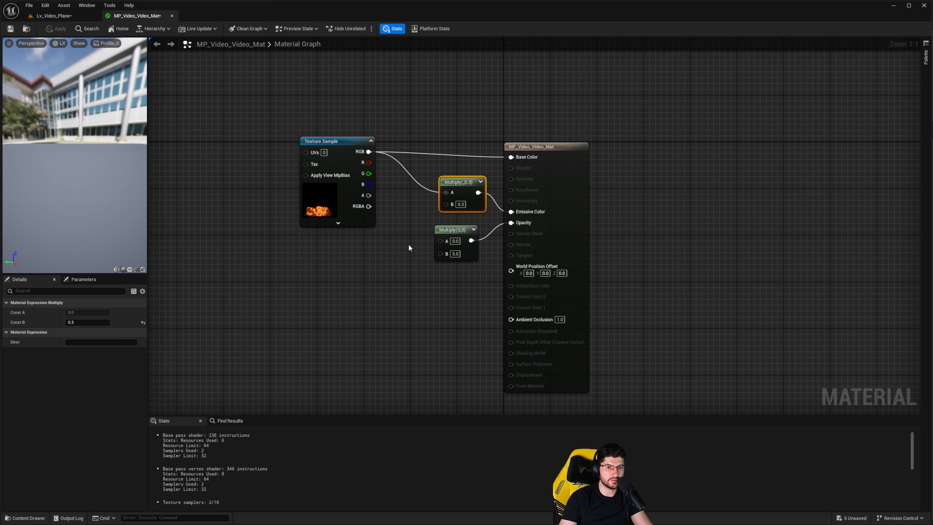
{"action": "left_click_drag", "start_coordinate": [368, 207], "coordinate": [439, 241]}
- Disconnect the Multiply node from the material's Opacity input and run the level to check the fire plane
{"action": "left_click", "coordinate": [511, 223], "text": "alt"}
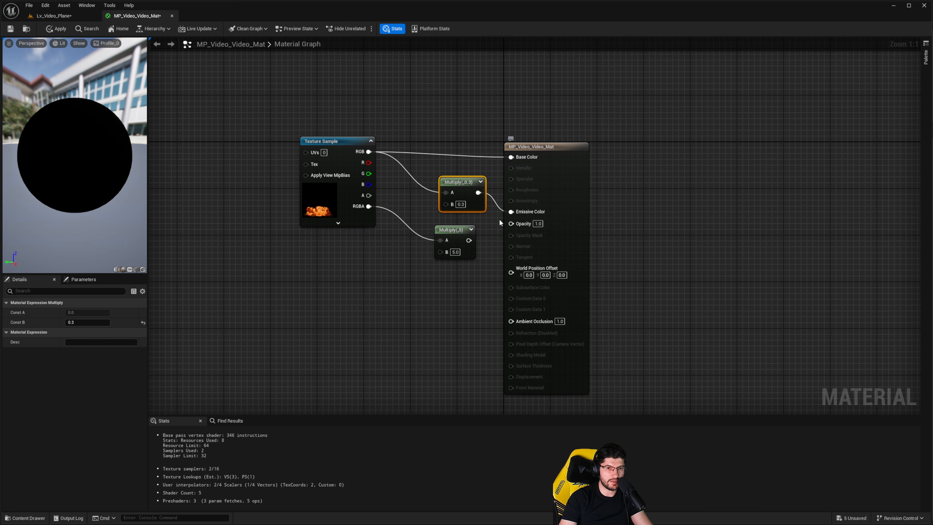
{"action": "left_click", "coordinate": [54, 16]}
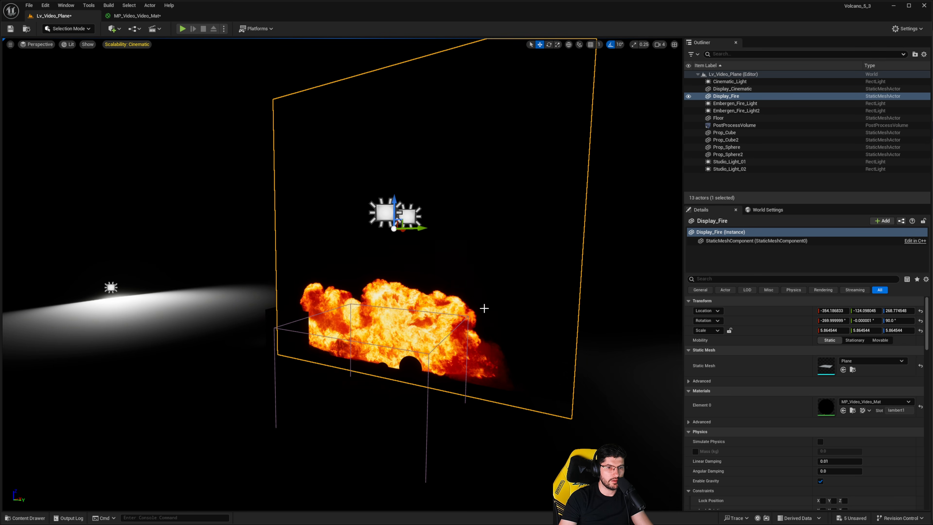
{"action": "left_click", "coordinate": [177, 30]}
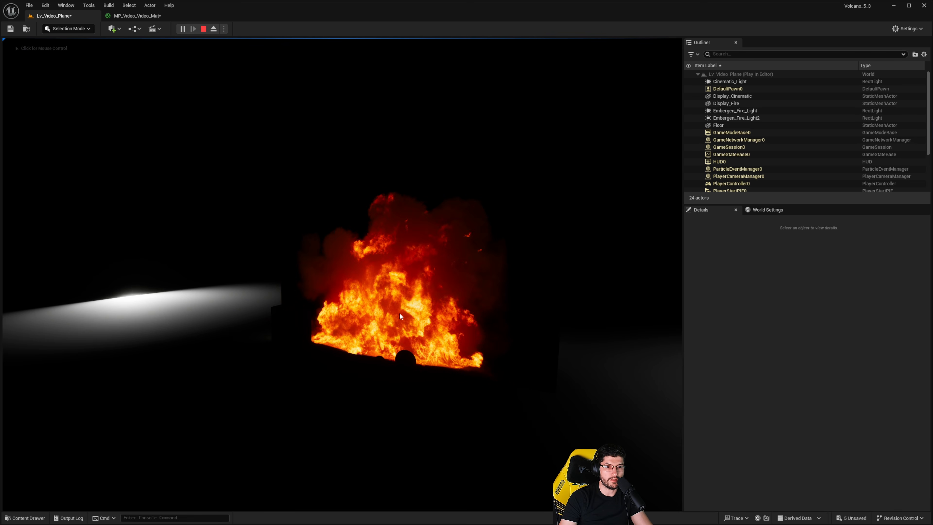
{"action": "key", "text": "Escape"}
- Set the blend mode of MP_Video_Video_Mat to Opaque and apply the material change
{"action": "left_click", "coordinate": [135, 16]}
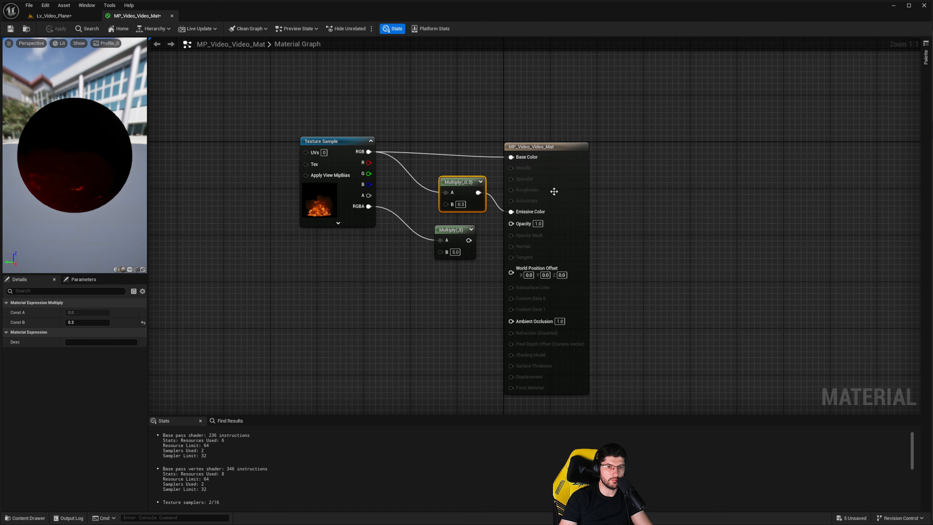
{"action": "right_click_drag", "start_coordinate": [401, 288], "coordinate": [416, 291]}
{"action": "left_click", "coordinate": [584, 245]}
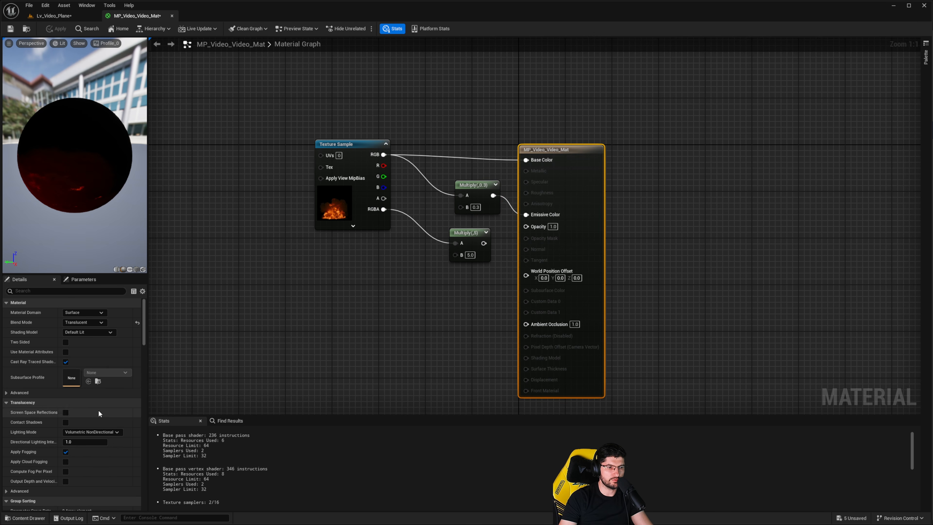
{"action": "left_click", "coordinate": [89, 323]}
{"action": "left_click", "coordinate": [88, 332]}
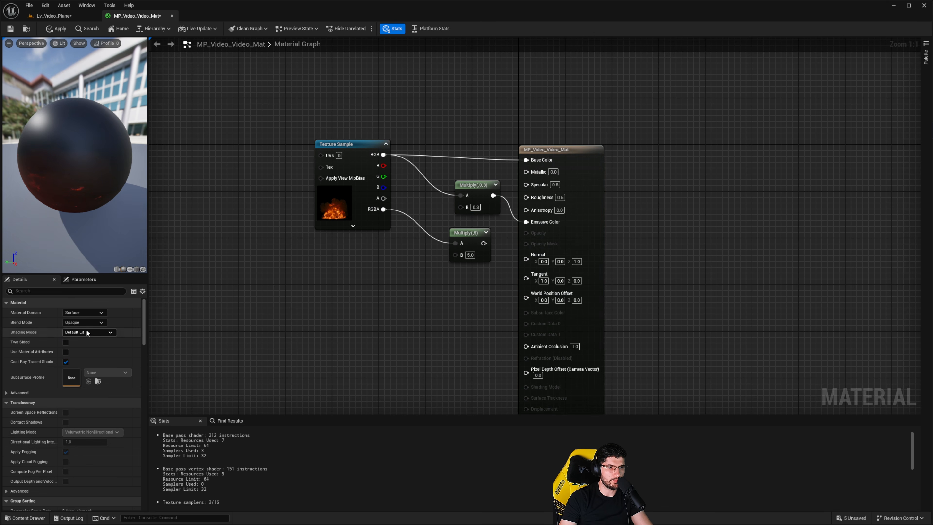
{"action": "left_click", "coordinate": [57, 29]}
- Run the level and set the intensity of Embergen_Fire_Light and Embergen_Fire_Light2 to 5 cd
{"action": "left_click", "coordinate": [56, 16]}
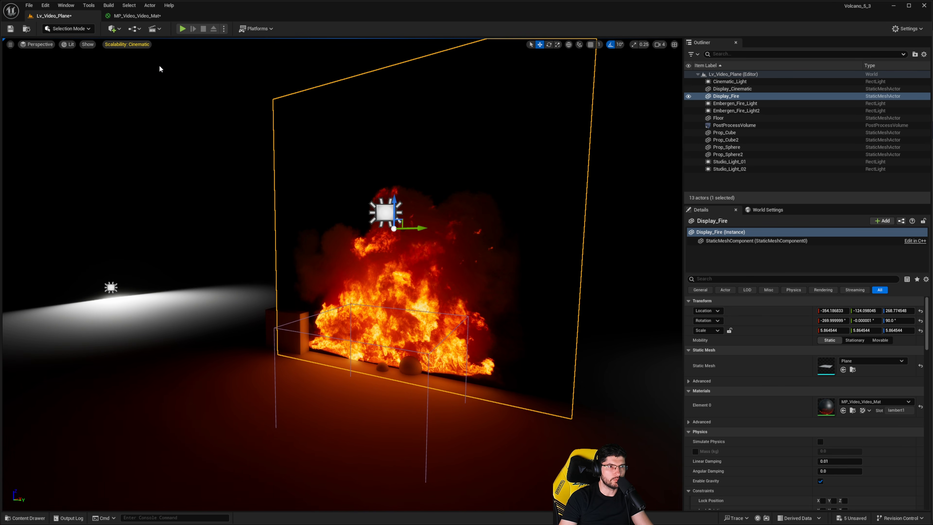
{"action": "left_click", "coordinate": [181, 29]}
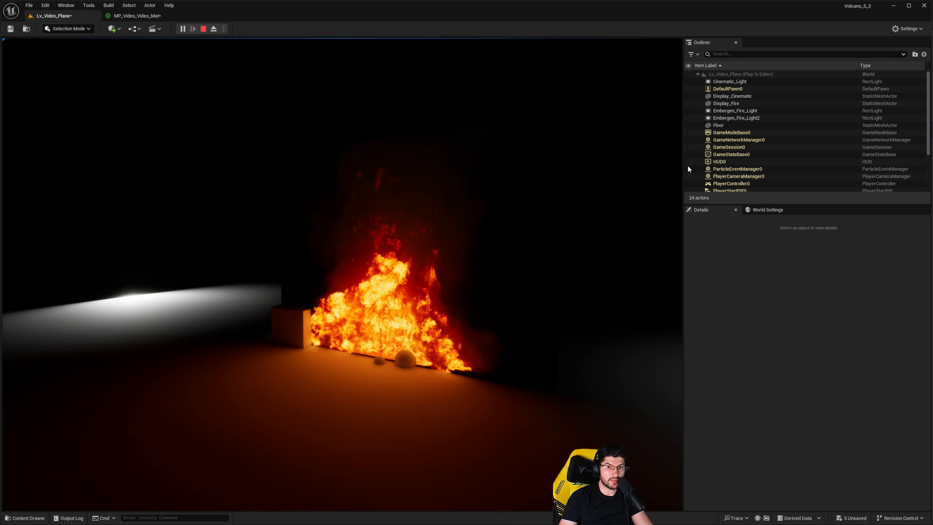
{"action": "left_click", "coordinate": [728, 111]}
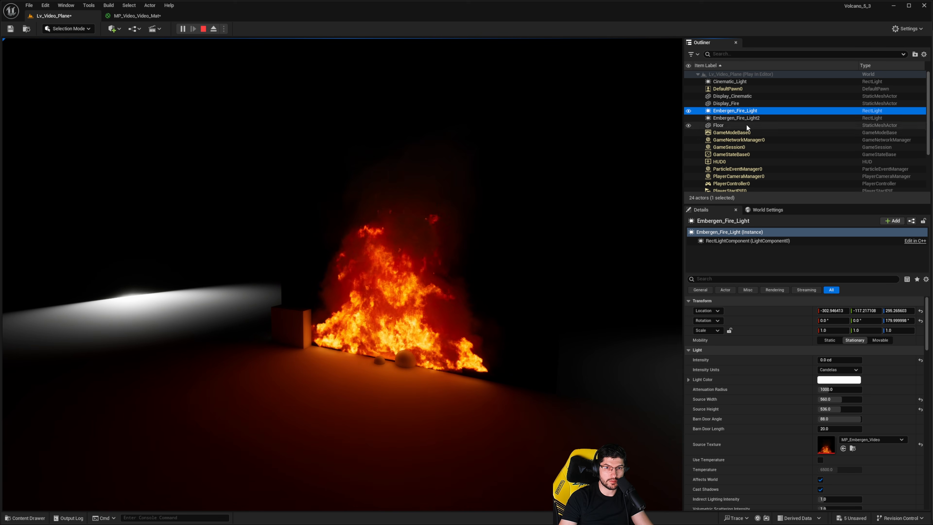
{"action": "left_click", "coordinate": [747, 116], "text": "ctrl"}
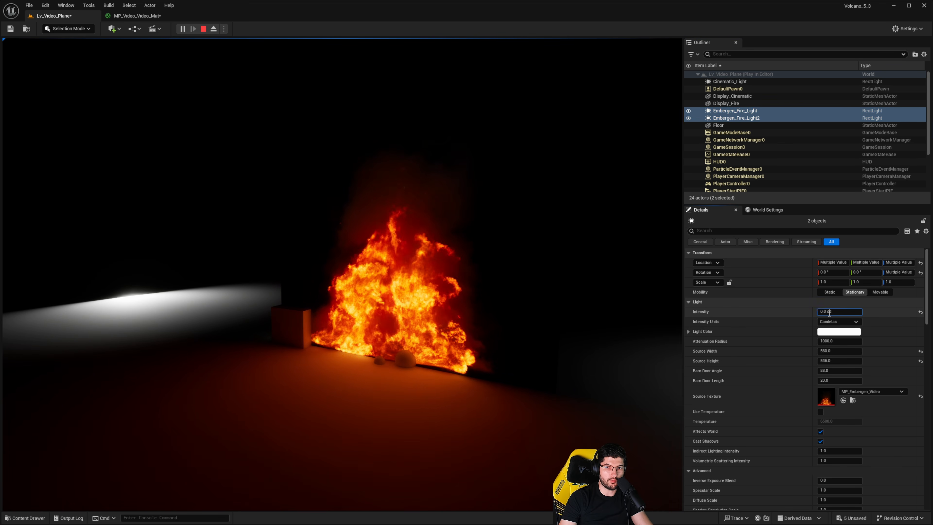
{"action": "left_click", "coordinate": [828, 311]}
{"action": "type", "text": "5"}
{"action": "key", "text": "Return"}
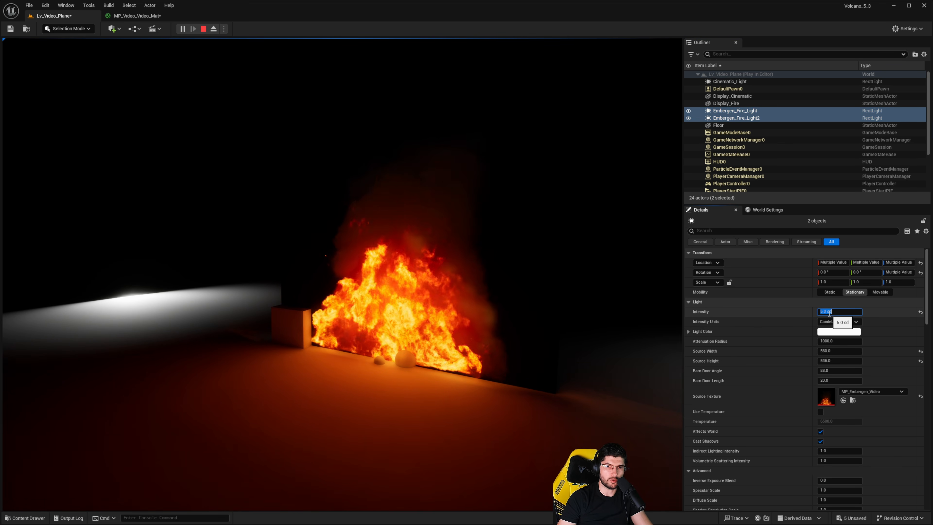
- Set both Embergen fire lights' intensity to 0 cd, look at the plane in the running level and stop it
{"action": "type", "text": "0"}
{"action": "key", "text": "Return"}
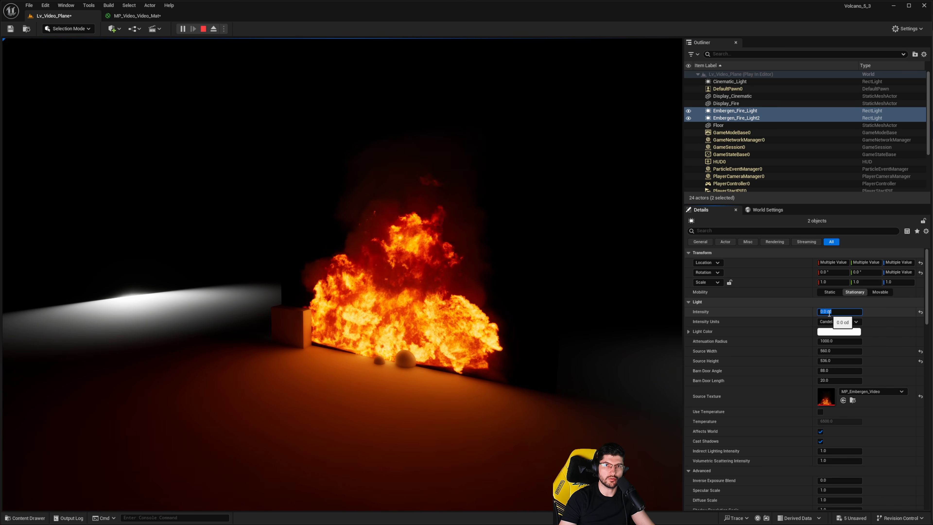
{"action": "left_click", "coordinate": [527, 381]}
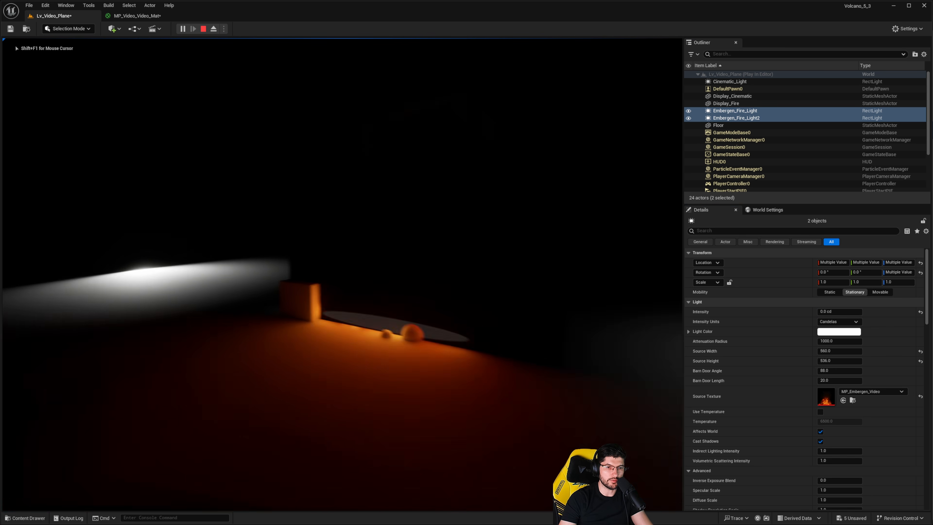
{"action": "key", "text": "Escape"}
{"action": "left_click", "coordinate": [523, 343]}
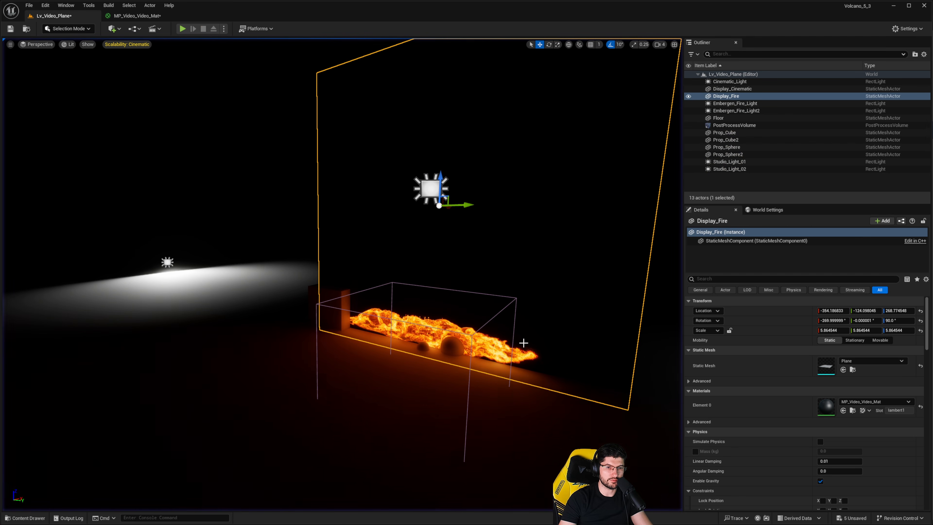
- Set the blend mode of MP_Video_Video_Mat back to Translucent
{"action": "left_click", "coordinate": [136, 16]}
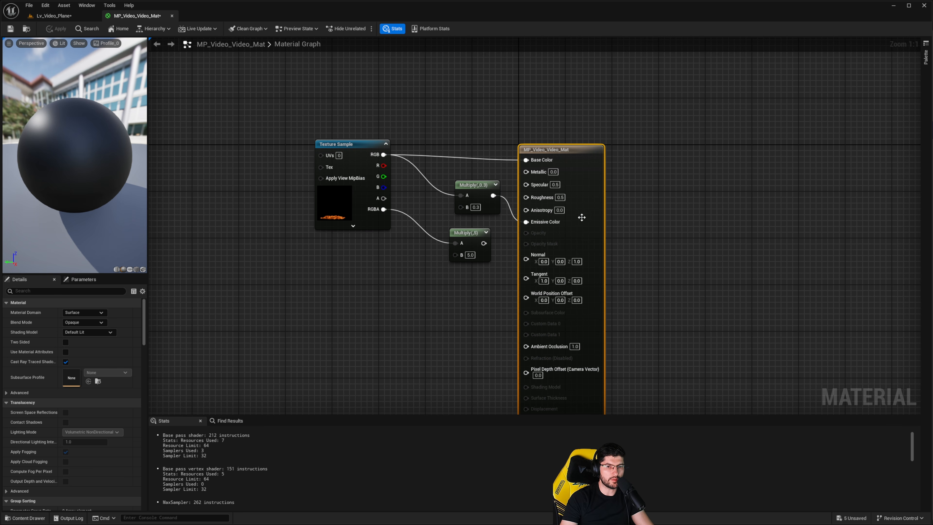
{"action": "left_click_drag", "start_coordinate": [581, 217], "coordinate": [588, 211]}
{"action": "left_click", "coordinate": [106, 332]}
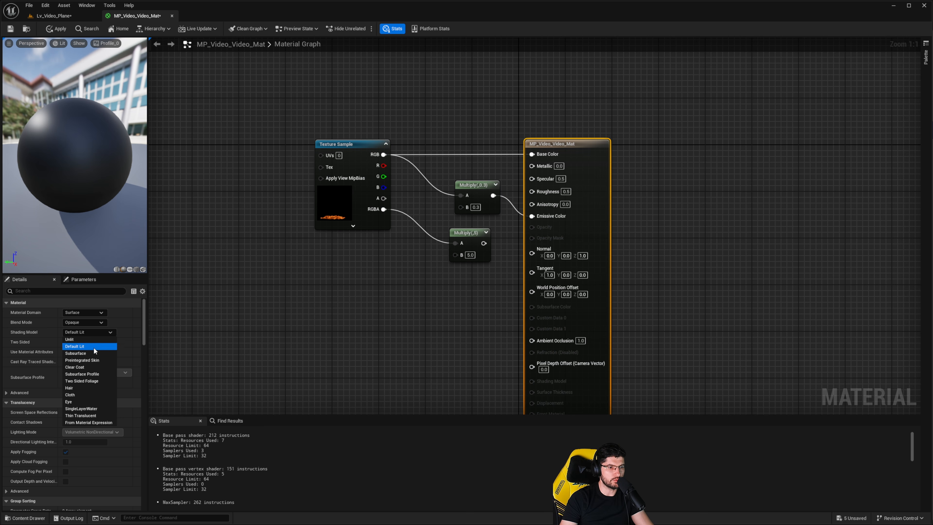
{"action": "left_click", "coordinate": [91, 322]}
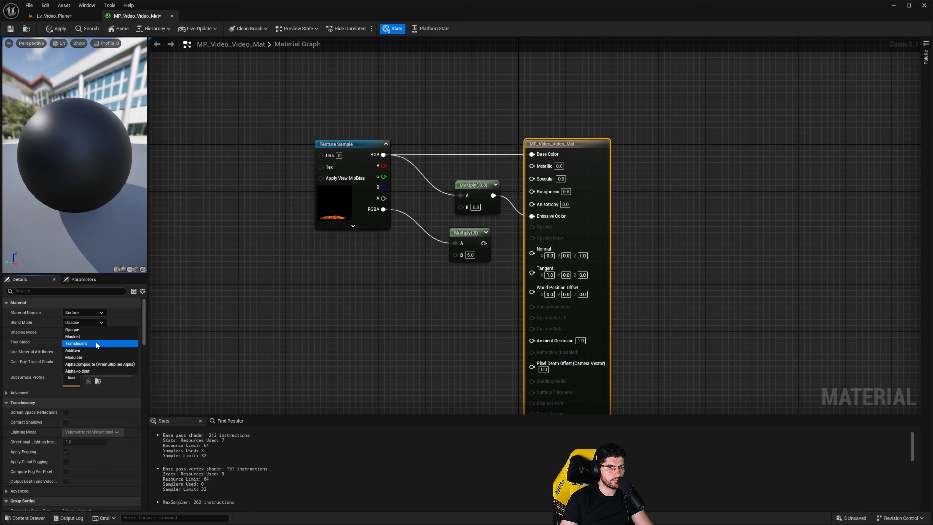
{"action": "left_click", "coordinate": [76, 342]}
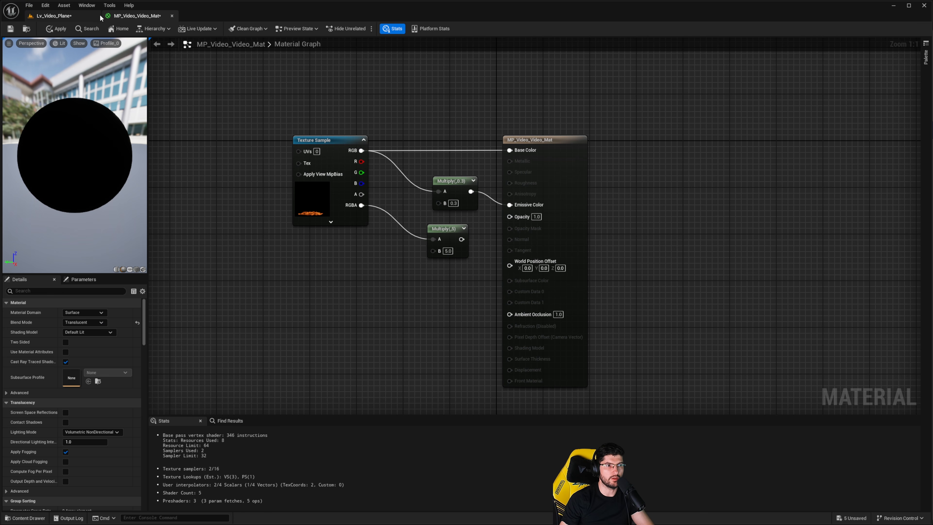
- Open the MP_Embergen_Video media texture from the Video_Tutorial folder to inspect it, and close it again
{"action": "left_click", "coordinate": [66, 16]}
{"action": "key", "text": "ctrl+space"}
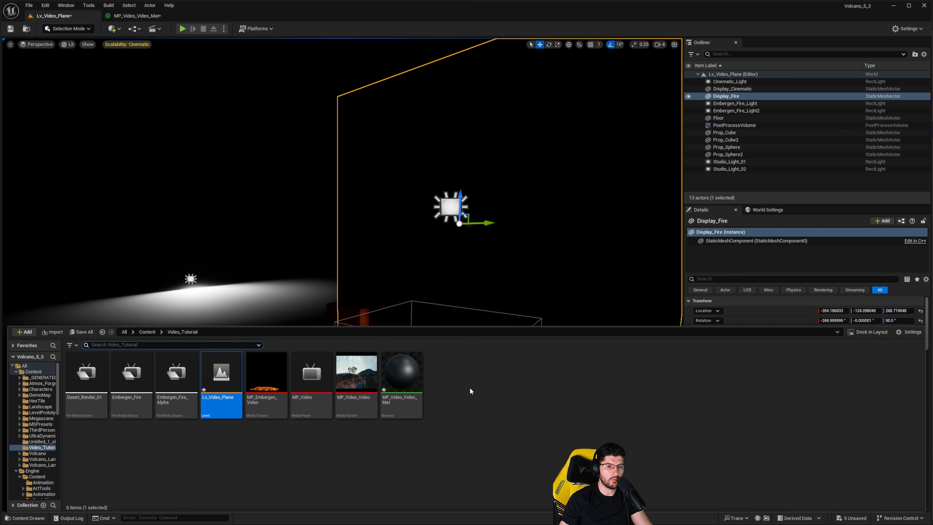
{"action": "left_click", "coordinate": [341, 438]}
{"action": "left_click", "coordinate": [256, 417]}
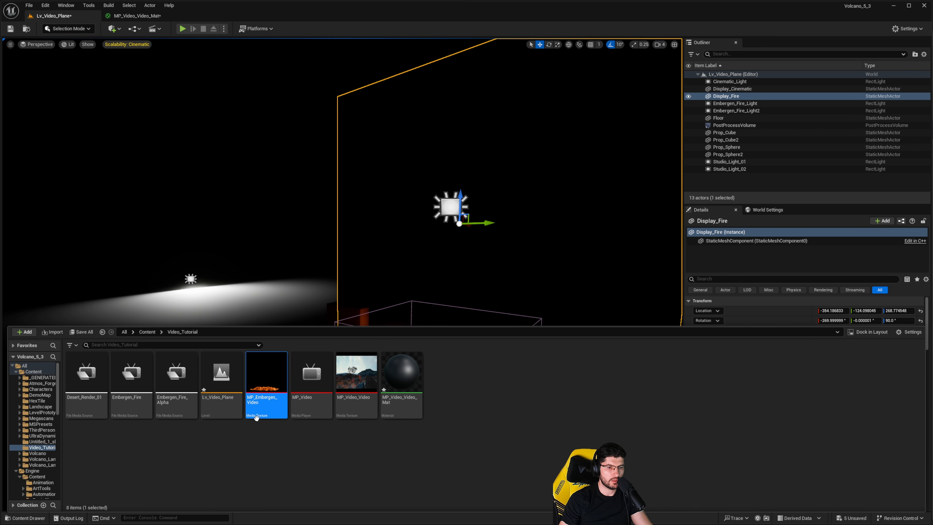
{"action": "left_click", "coordinate": [272, 441]}
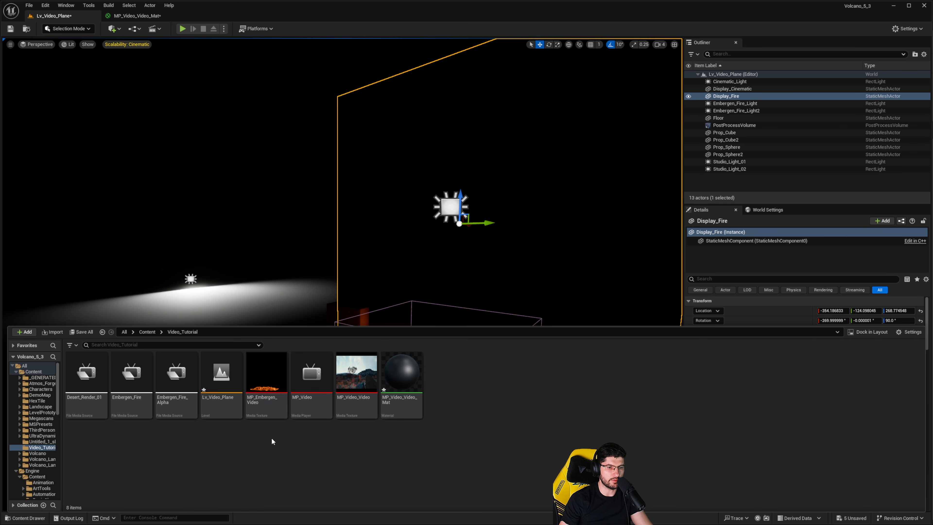
{"action": "double_click", "coordinate": [265, 386]}
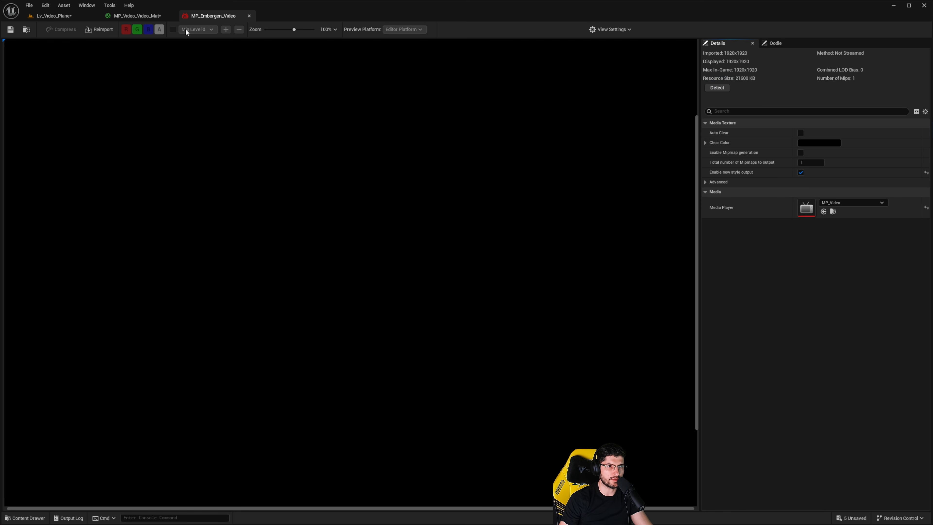
{"action": "left_click", "coordinate": [249, 16]}
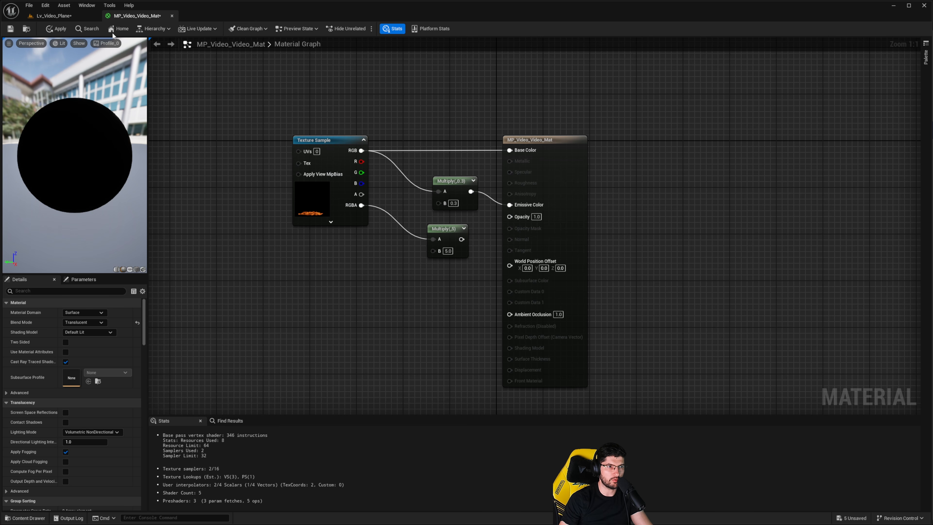
- Open the MP_Video media player from the Video_Tutorial folder, play the Embergen_Fire source and close the player
{"action": "left_click", "coordinate": [56, 15]}
{"action": "key", "text": "ctrl+space"}
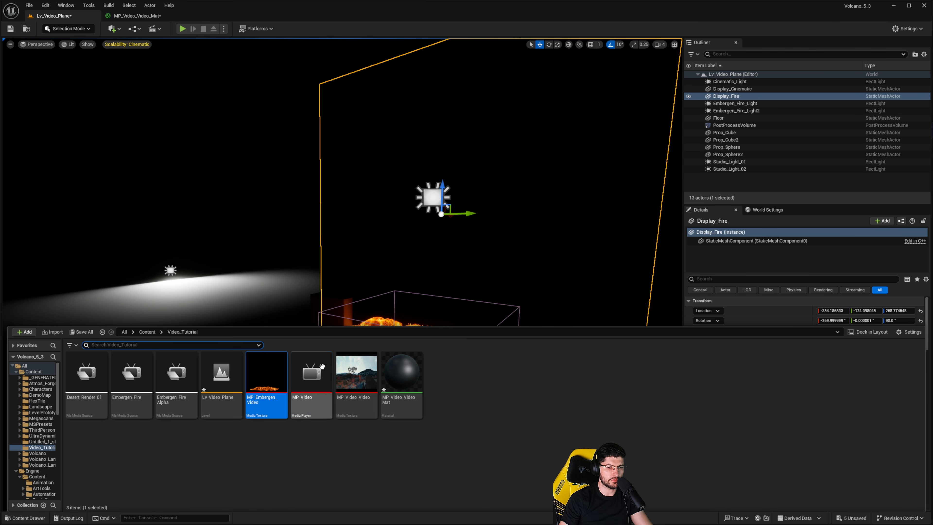
{"action": "double_click", "coordinate": [319, 367]}
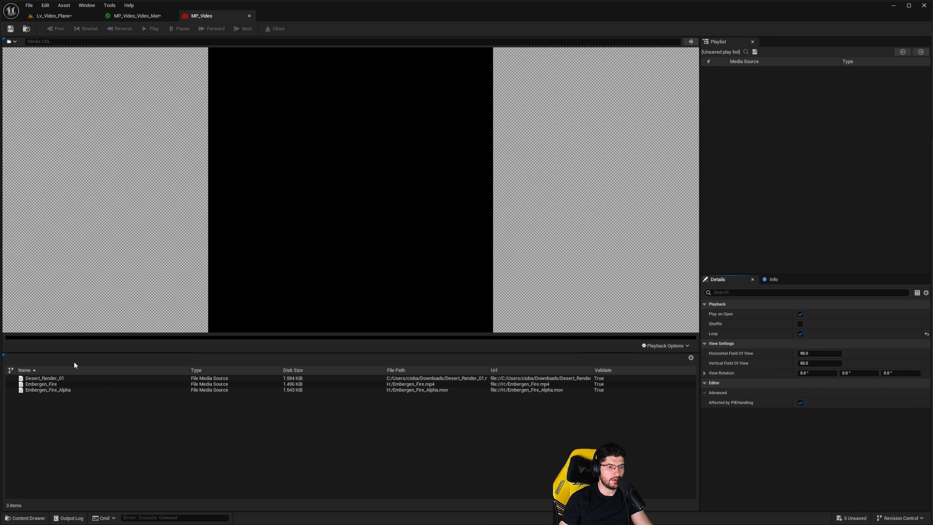
{"action": "double_click", "coordinate": [41, 384]}
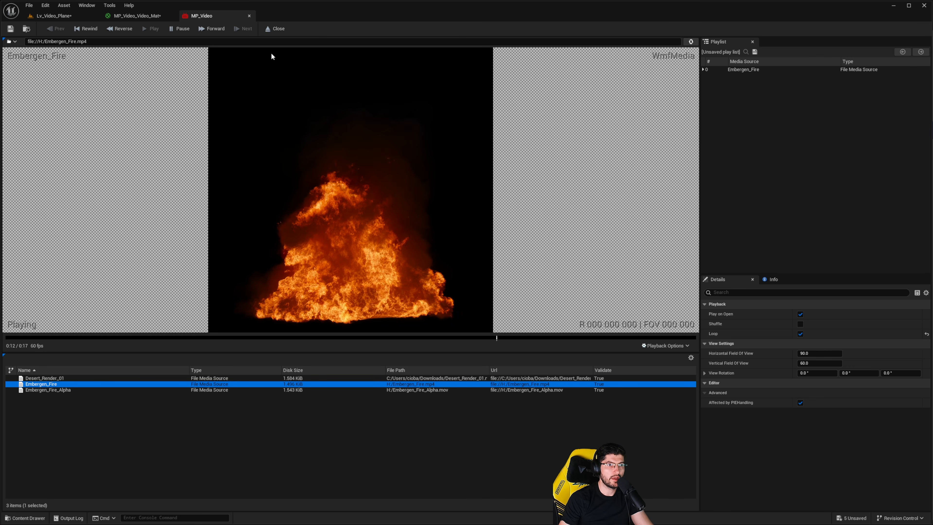
{"action": "left_click", "coordinate": [249, 16]}
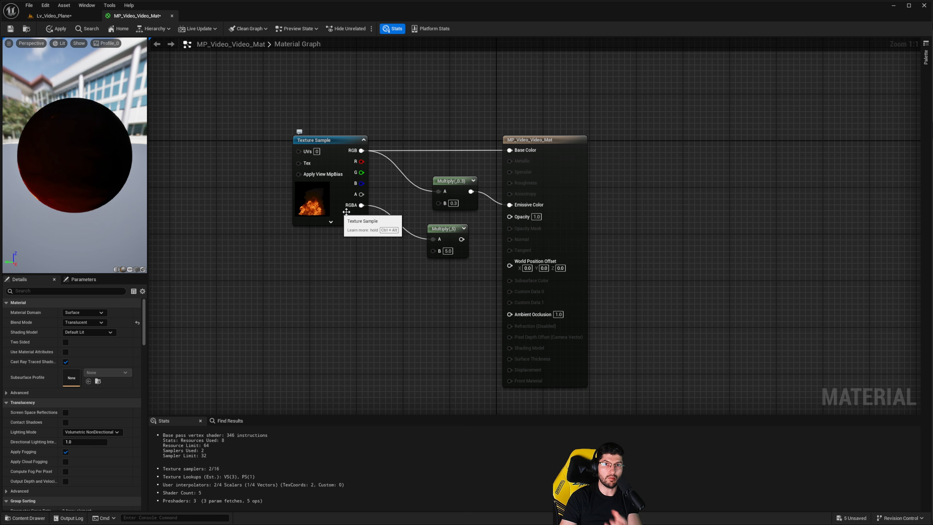
- Connect the lower Multiply node's output to the material's Opacity input and check the Blend Mode options
{"action": "left_click_drag", "start_coordinate": [460, 242], "coordinate": [518, 216]}
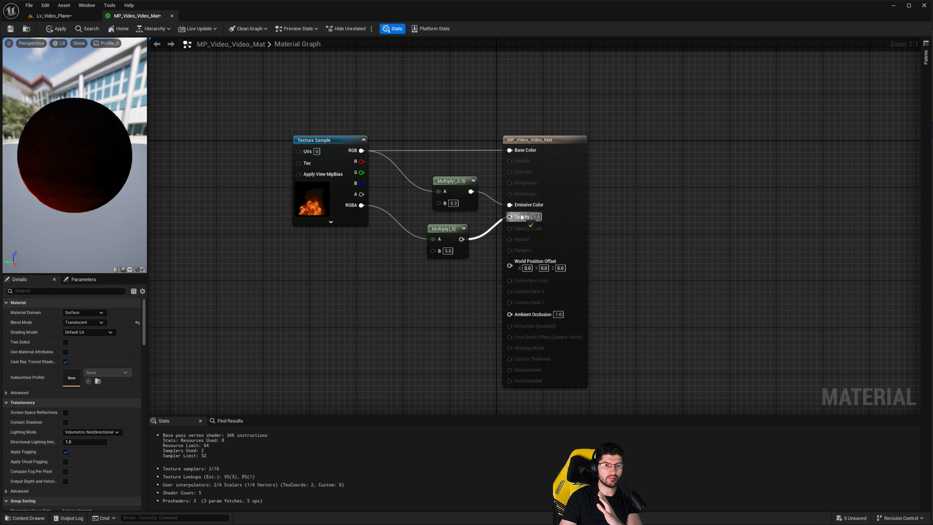
{"action": "left_click", "coordinate": [536, 188]}
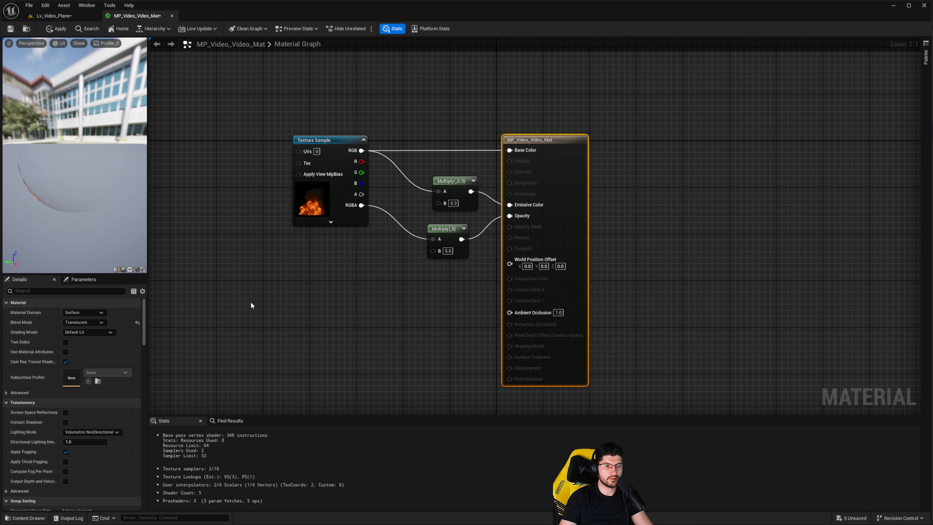
{"action": "left_click", "coordinate": [90, 325]}
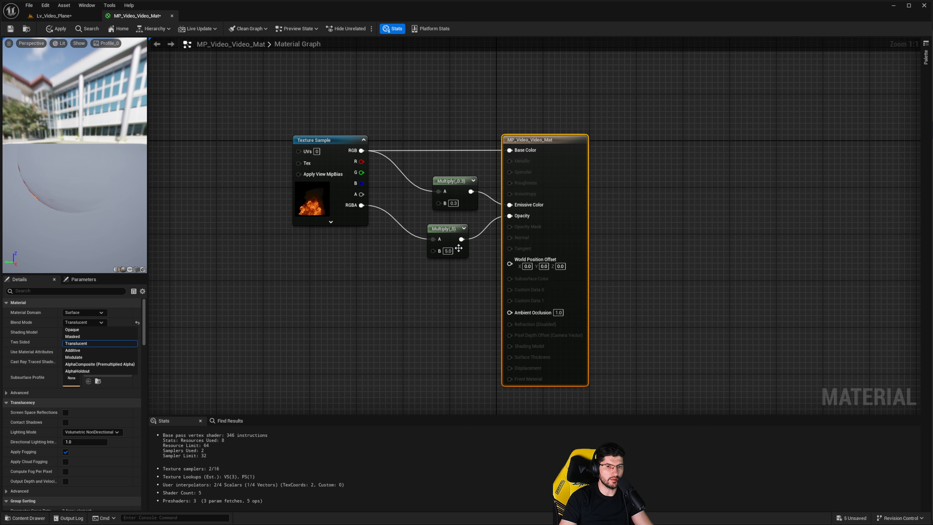
{"action": "left_click", "coordinate": [466, 270]}
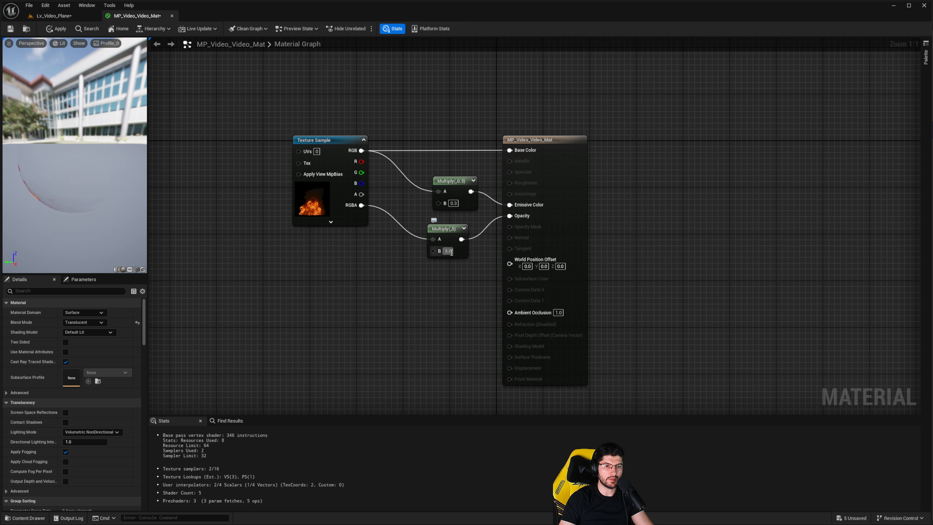
- Set input B of the opacity Multiply node to 1.0, apply the material change and return to the level
{"action": "key", "text": "Return"}
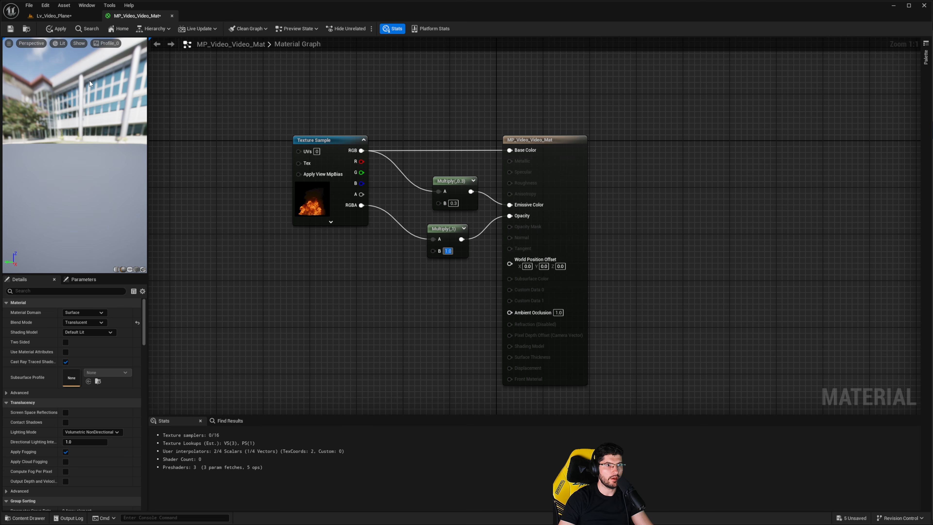
{"action": "left_click", "coordinate": [56, 28]}
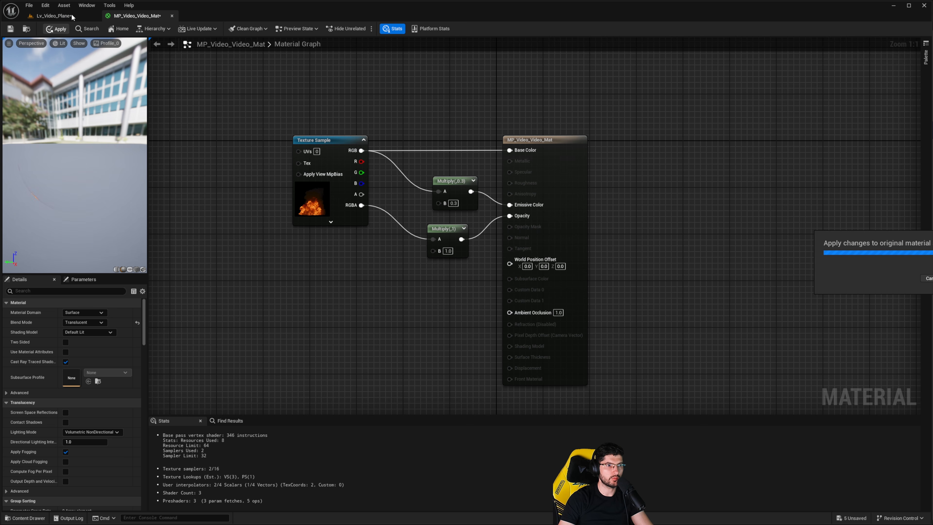
{"action": "left_click", "coordinate": [87, 5]}
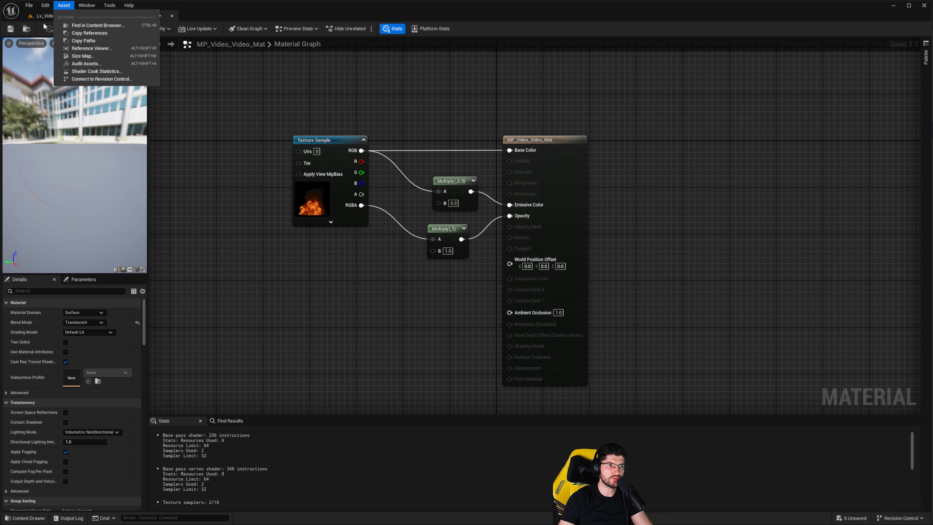
{"action": "left_click", "coordinate": [45, 16]}
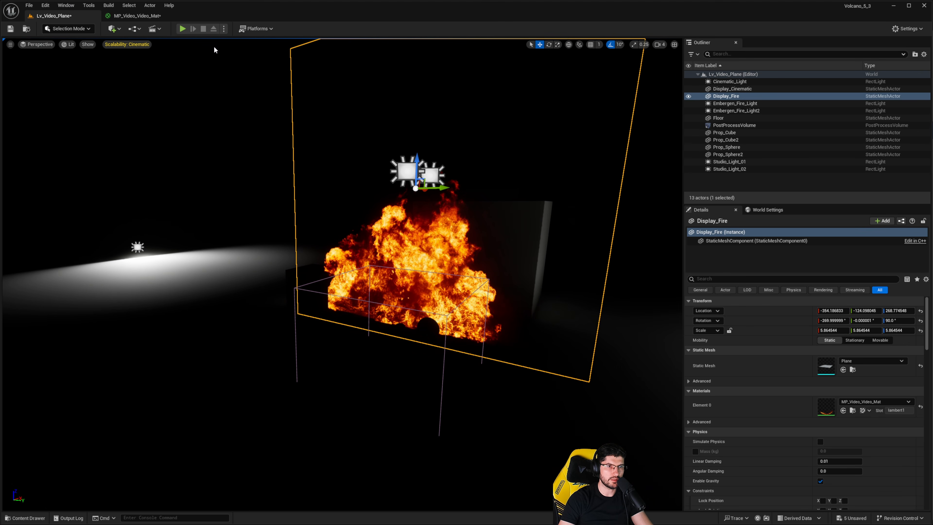
- Play the level to preview the fire plane without rect light illumination, and stop the preview
{"action": "left_click", "coordinate": [182, 29]}
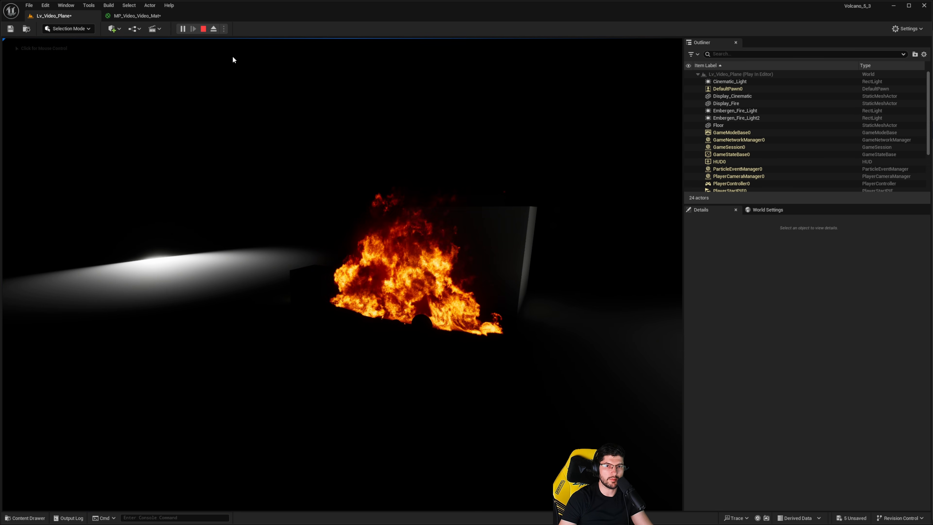
{"action": "key", "text": "Escape"}
- Set the intensity of Embergen_Fire_Light and Embergen_Fire_Light2 to 5.0 cd and play the level to preview the lighting
{"action": "left_click", "coordinate": [735, 103]}
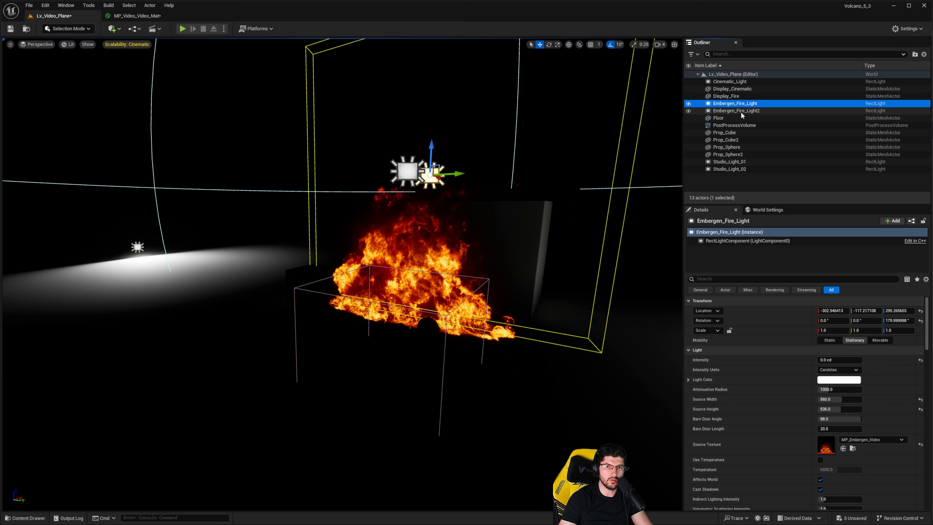
{"action": "left_click", "coordinate": [742, 110], "text": "shift"}
{"action": "left_click", "coordinate": [843, 311]}
{"action": "type", "text": "5"}
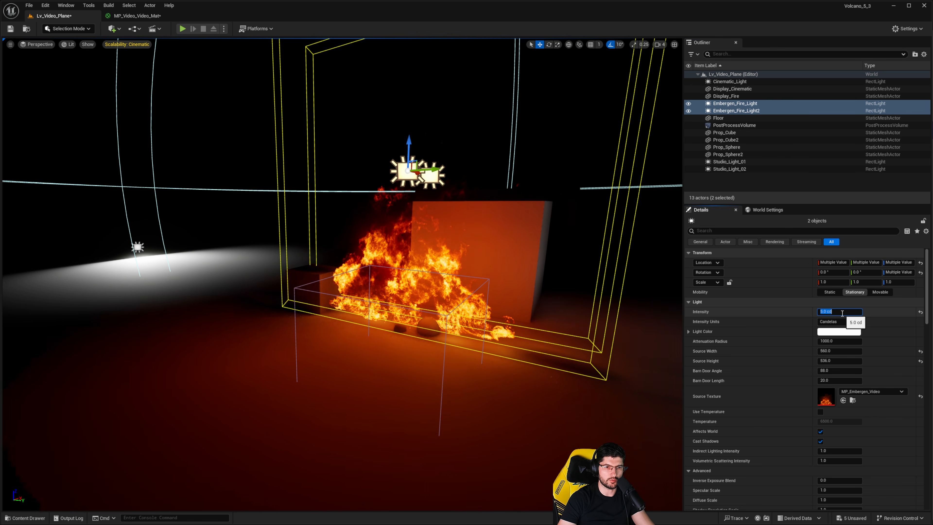
{"action": "key", "text": "Return"}
{"action": "left_click", "coordinate": [182, 29]}
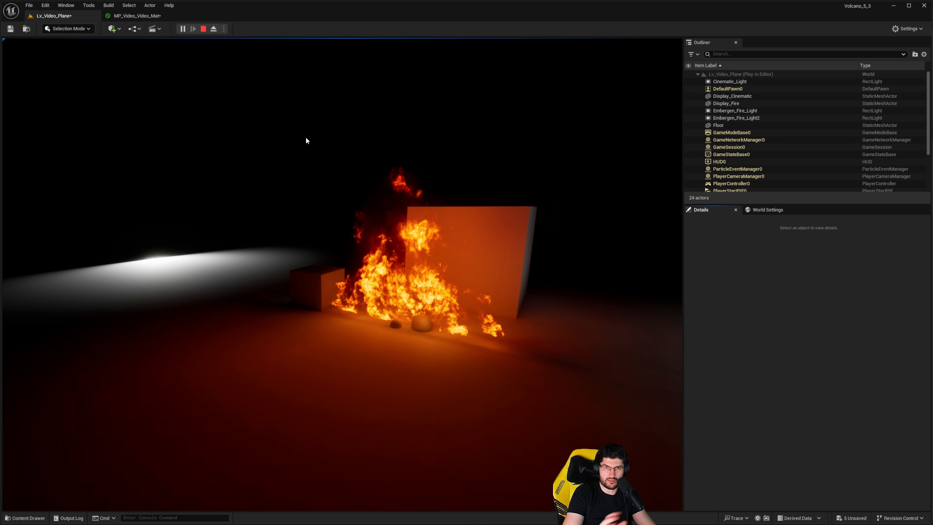
{"action": "key", "text": "Escape"}
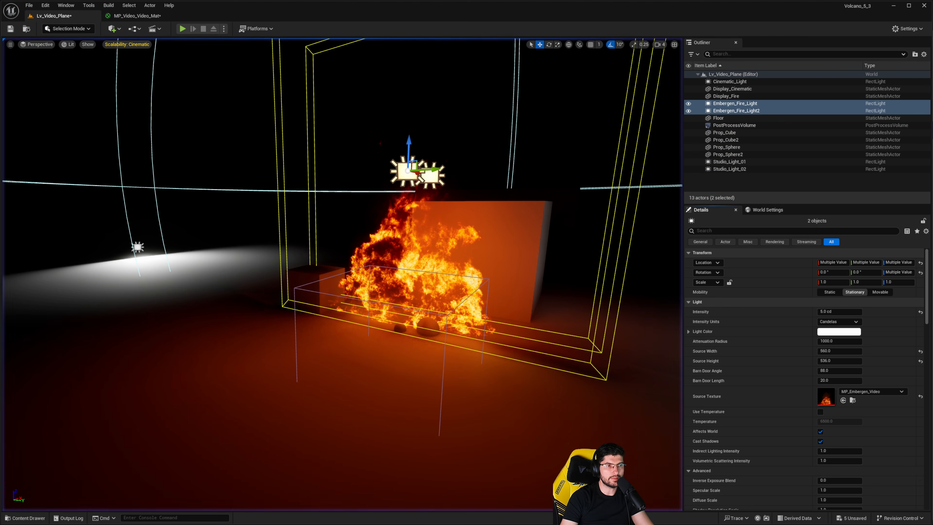
- Set input B of the opacity Multiply node to 5.0, apply the material and preview the fire in the level
{"action": "left_click", "coordinate": [144, 17]}
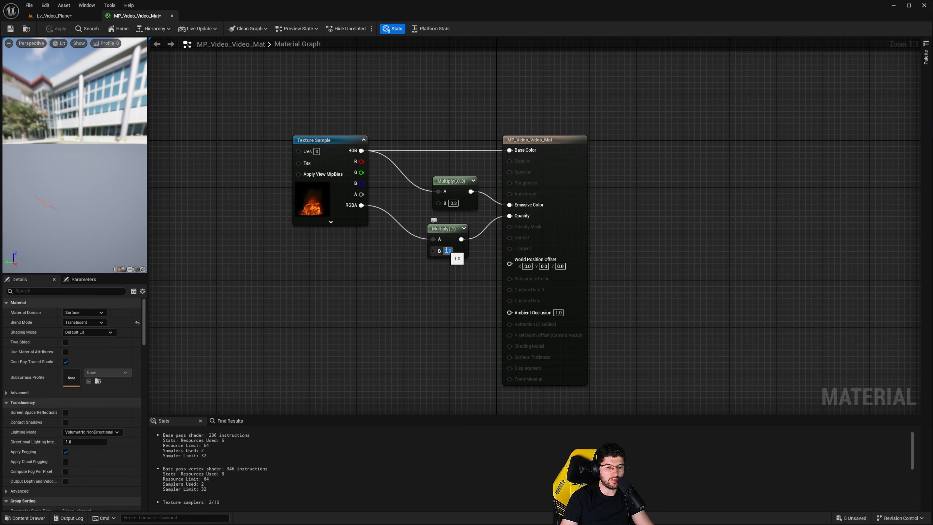
{"action": "key", "text": "Return"}
{"action": "left_click", "coordinate": [68, 28]}
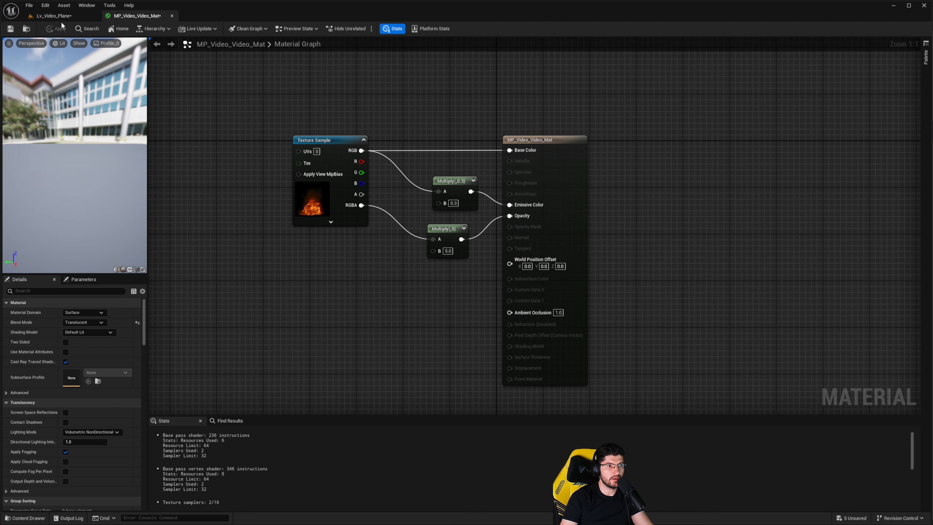
{"action": "left_click", "coordinate": [58, 18]}
{"action": "left_click", "coordinate": [185, 28]}
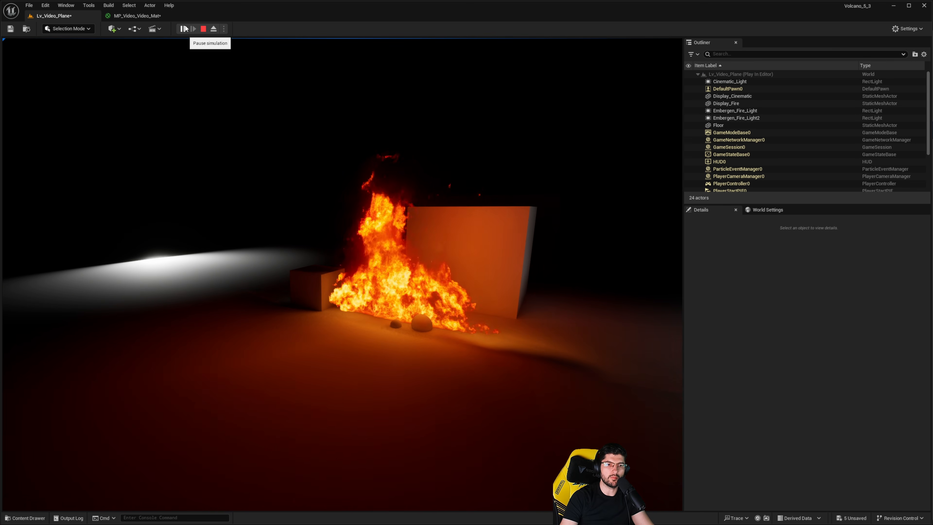
{"action": "key", "text": "Escape"}
- Set input B of the opacity Multiply node to 10.0, apply the material and play the level to check the fire
{"action": "left_click", "coordinate": [123, 16]}
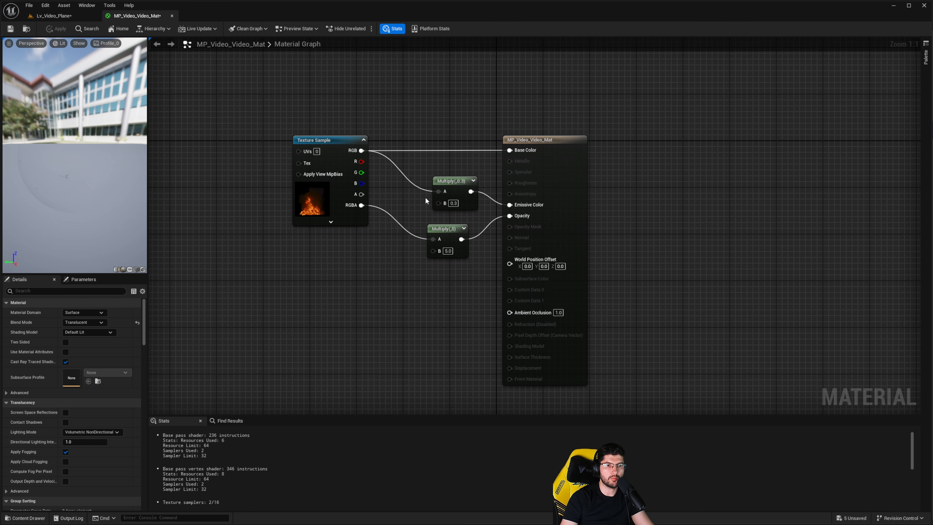
{"action": "left_click", "coordinate": [449, 250]}
{"action": "type", "text": "10"}
{"action": "key", "text": "Return"}
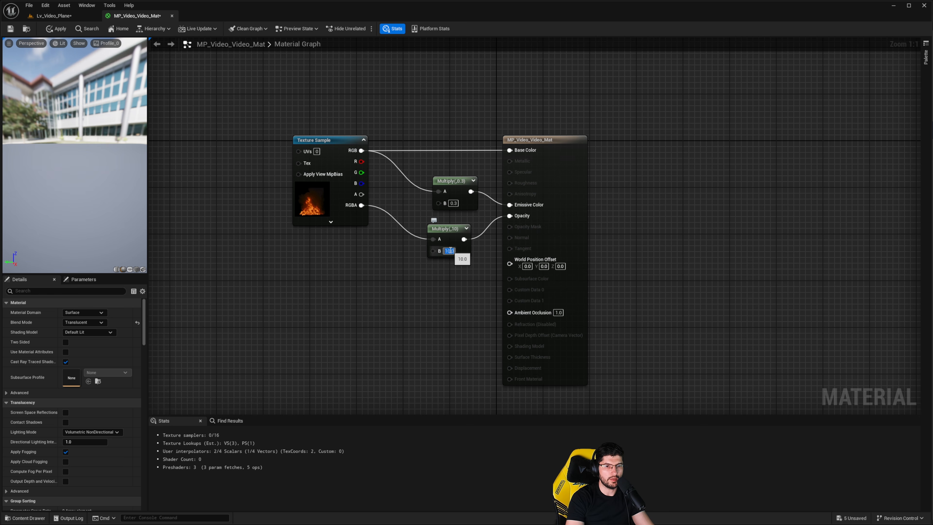
{"action": "left_click", "coordinate": [59, 29]}
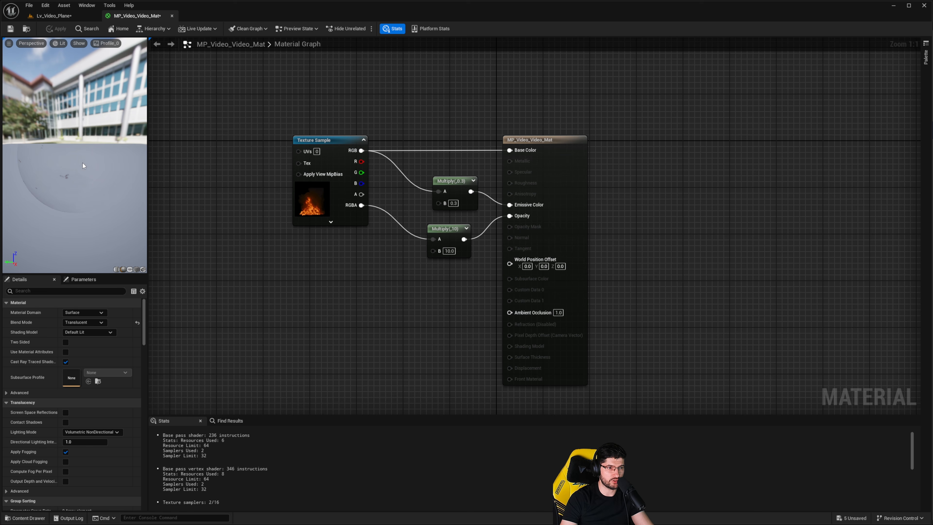
{"action": "left_click_drag", "start_coordinate": [82, 163], "coordinate": [53, 151]}
{"action": "left_click", "coordinate": [65, 19]}
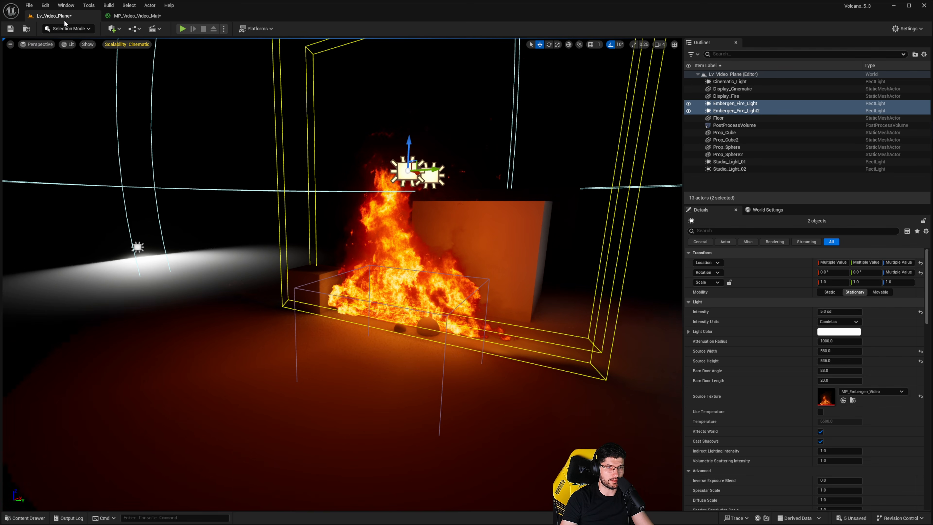
{"action": "right_click_drag", "start_coordinate": [445, 229], "coordinate": [444, 266]}
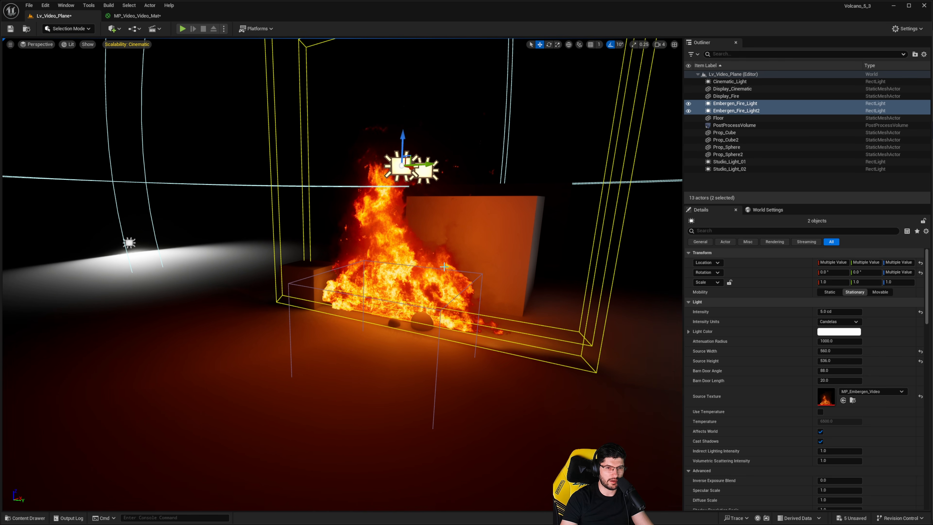
{"action": "left_click", "coordinate": [183, 28]}
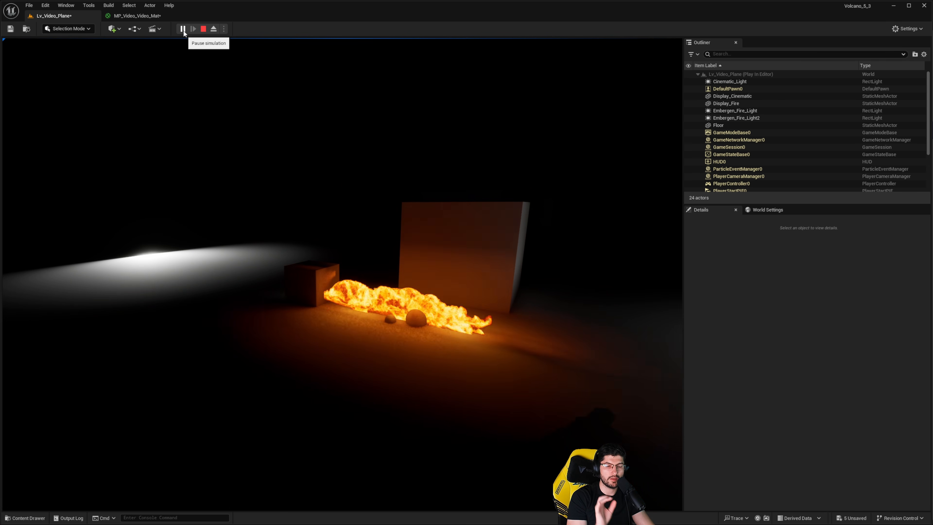
{"action": "key", "text": "Escape"}
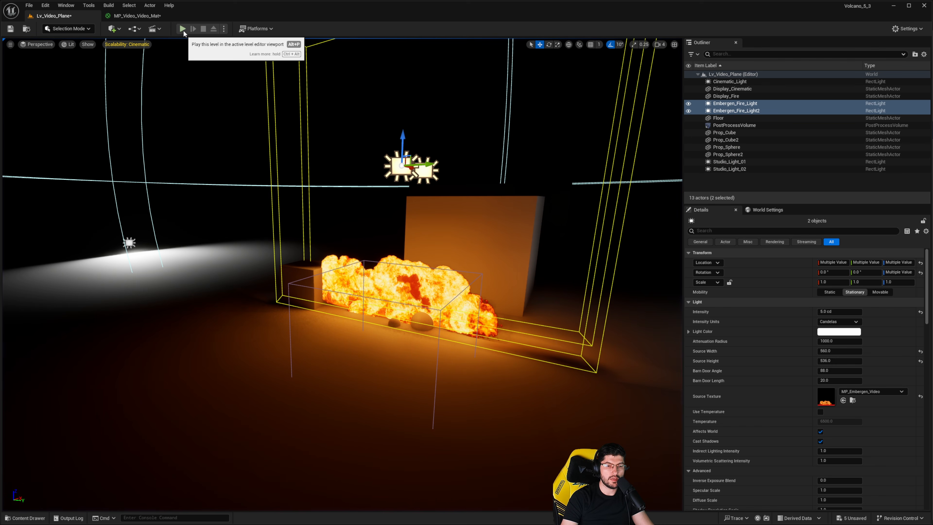
- Inspect the fire plane from several angles and toggle the visibility of both Embergen fire lights to compare the illumination
{"action": "right_click_drag", "start_coordinate": [373, 362], "coordinate": [522, 362]}
{"action": "key", "text": "d"}
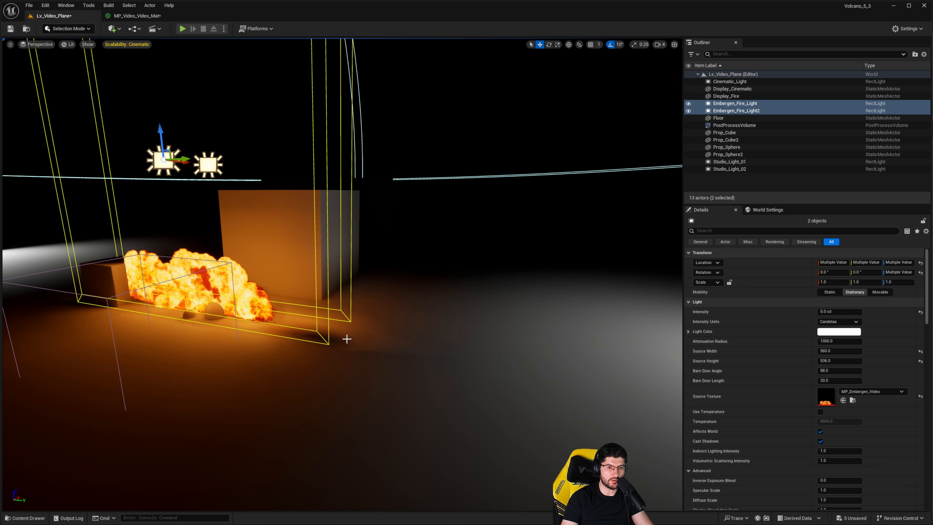
{"action": "key", "text": "s"}
{"action": "right_click_drag", "start_coordinate": [354, 329], "coordinate": [318, 355]}
{"action": "key", "text": "w"}
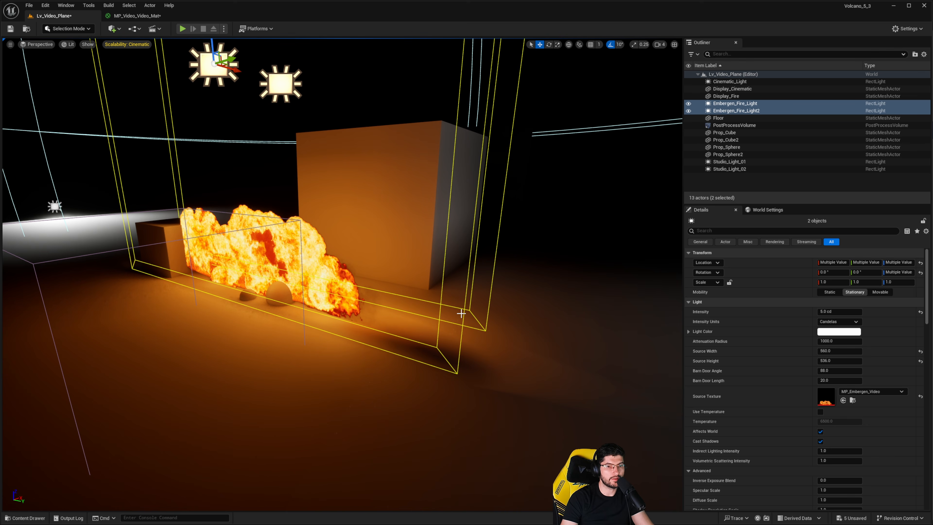
{"action": "key", "text": "a"}
{"action": "right_click_drag", "start_coordinate": [433, 276], "coordinate": [455, 277]}
{"action": "key", "text": "d"}
{"action": "key", "text": "a"}
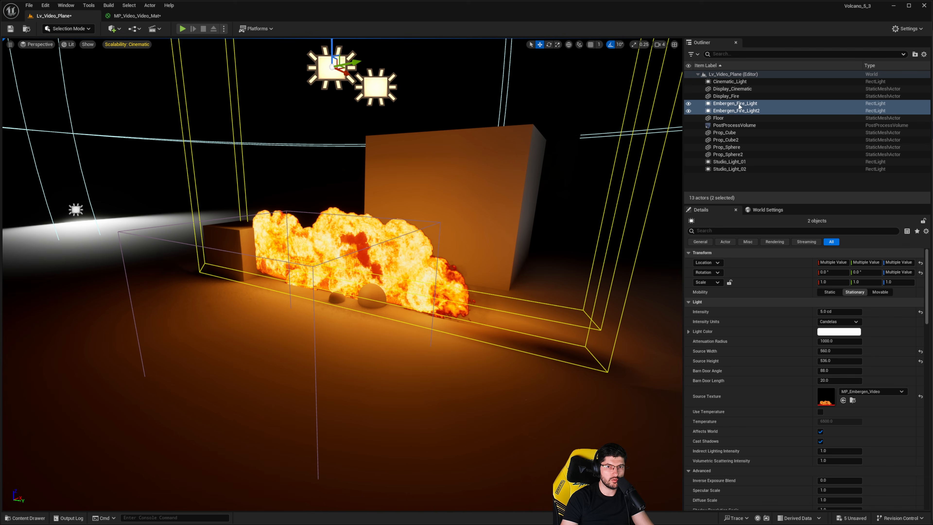
{"action": "left_click", "coordinate": [688, 110]}
{"action": "left_click", "coordinate": [688, 110]}
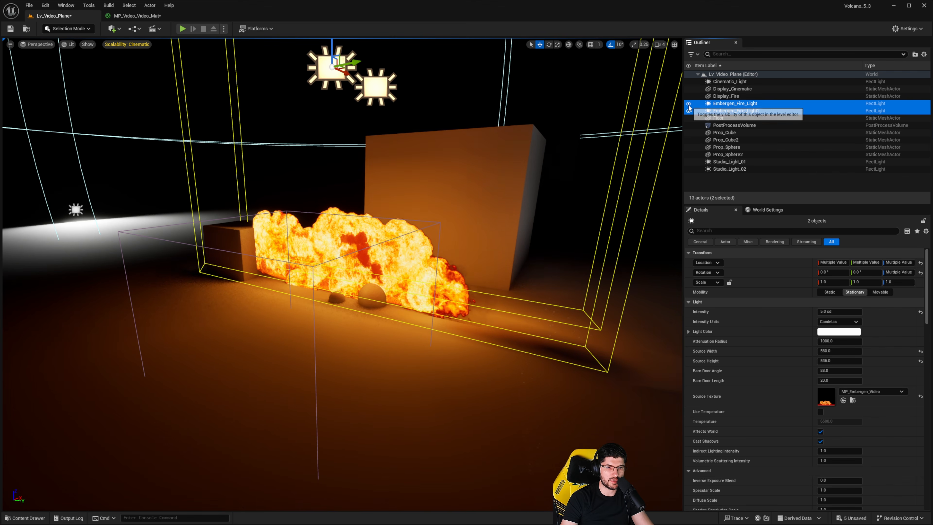
- Move Embergen_Fire_Light2 along the X axis away from the fire plane
{"action": "key", "text": "d"}
{"action": "right_click_drag", "start_coordinate": [238, 350], "coordinate": [139, 350]}
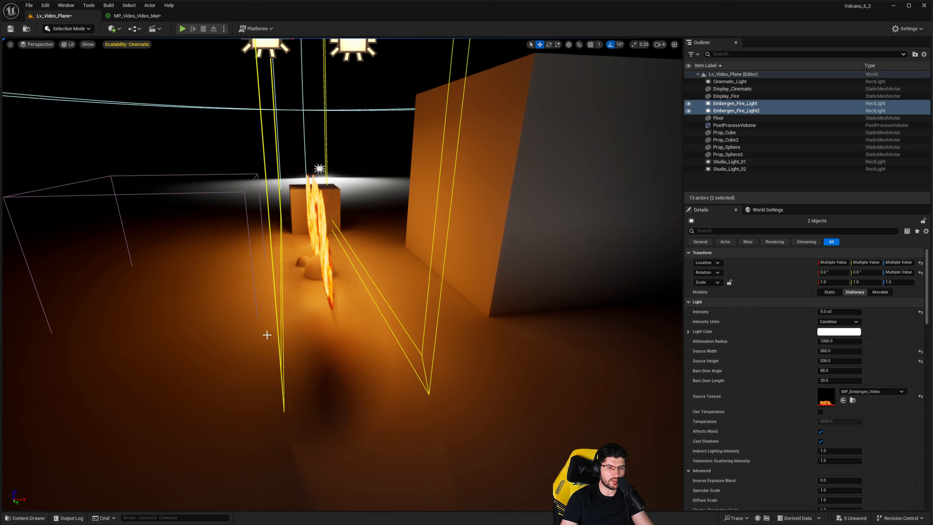
{"action": "right_click_drag", "start_coordinate": [415, 384], "coordinate": [404, 385]}
{"action": "key", "text": "s"}
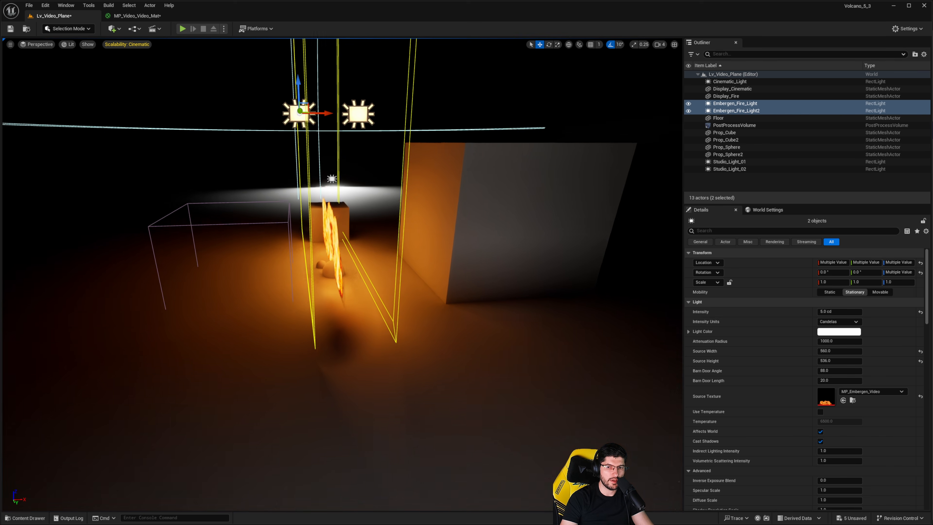
{"action": "left_click", "coordinate": [714, 110]}
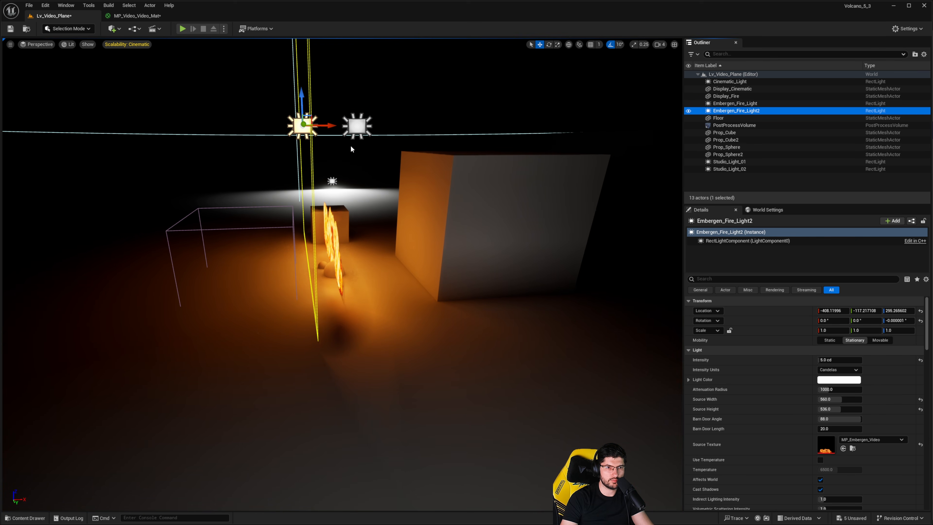
{"action": "left_click_drag", "start_coordinate": [331, 124], "coordinate": [309, 139]}
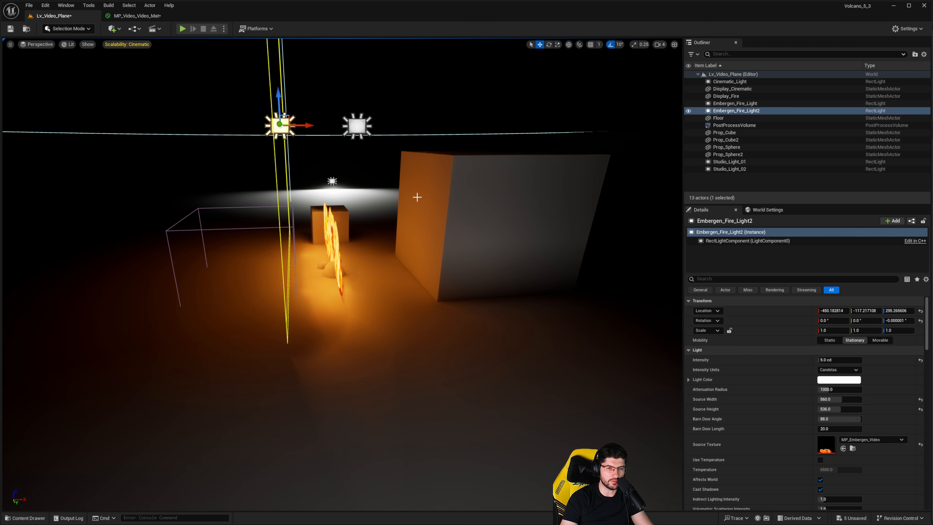
- Hide Embergen_Fire_Light2 to examine the scene without it, and show it again
{"action": "right_click_drag", "start_coordinate": [361, 180], "coordinate": [418, 182]}
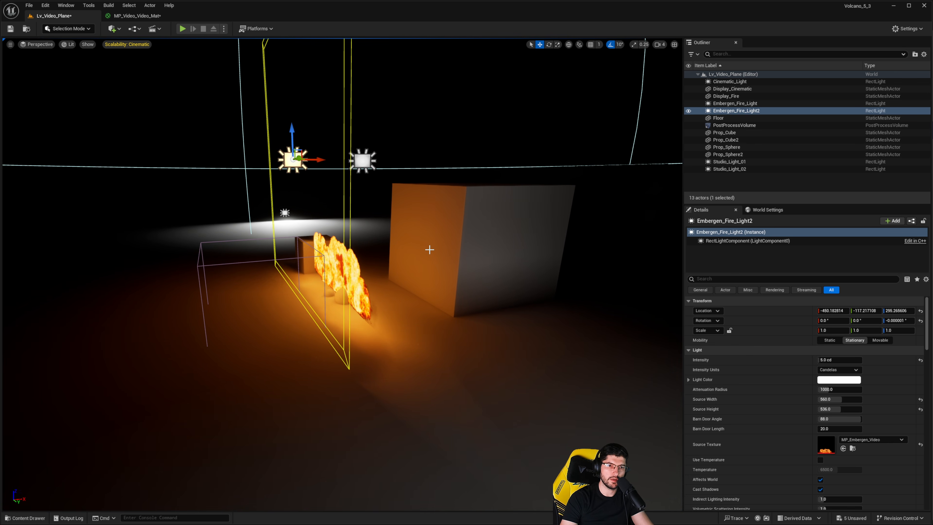
{"action": "left_click", "coordinate": [688, 110]}
{"action": "key", "text": "a"}
{"action": "right_click_drag", "start_coordinate": [552, 250], "coordinate": [375, 192]}
{"action": "key", "text": "w"}
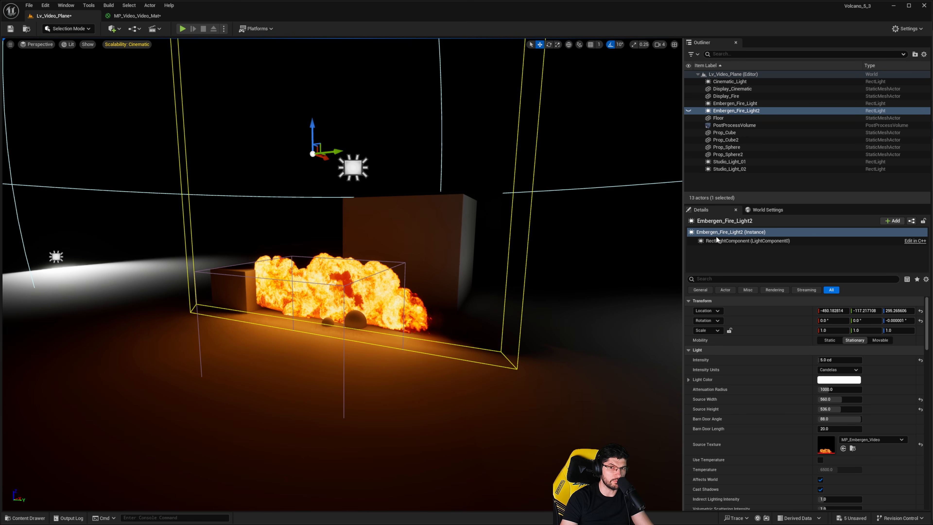
{"action": "left_click", "coordinate": [688, 111]}
- Move Embergen_Fire_Light2 back toward the fire plane, to an X location of about -411.6
{"action": "key", "text": "d"}
{"action": "mouse_move", "coordinate": [495, 155]}
{"action": "right_mouse_down"}
{"action": "mouse_move", "coordinate": [404, 198]}
{"action": "mouse_move", "coordinate": [521, 147]}
{"action": "mouse_move", "coordinate": [496, 155]}
{"action": "right_mouse_up"}
{"action": "left_click_drag", "start_coordinate": [371, 188], "coordinate": [396, 188]}
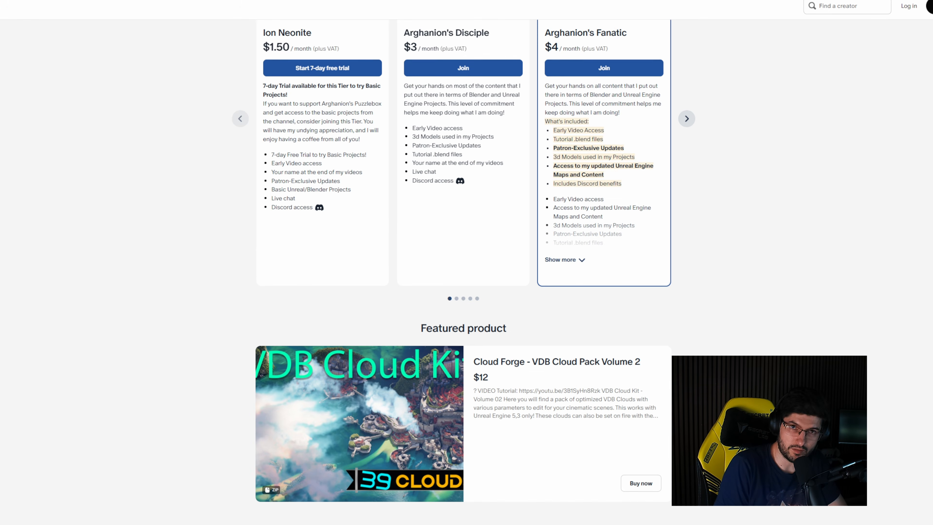
- Switch to the creator's Patreon page and browse its membership tiers, featured product and Unreal Engine project posts
{"action": "scroll", "coordinate": [466, 263], "scroll_direction": "down", "scroll_amount": 10}
{"action": "scroll", "coordinate": [463, 263], "scroll_direction": "down", "scroll_amount": 20}
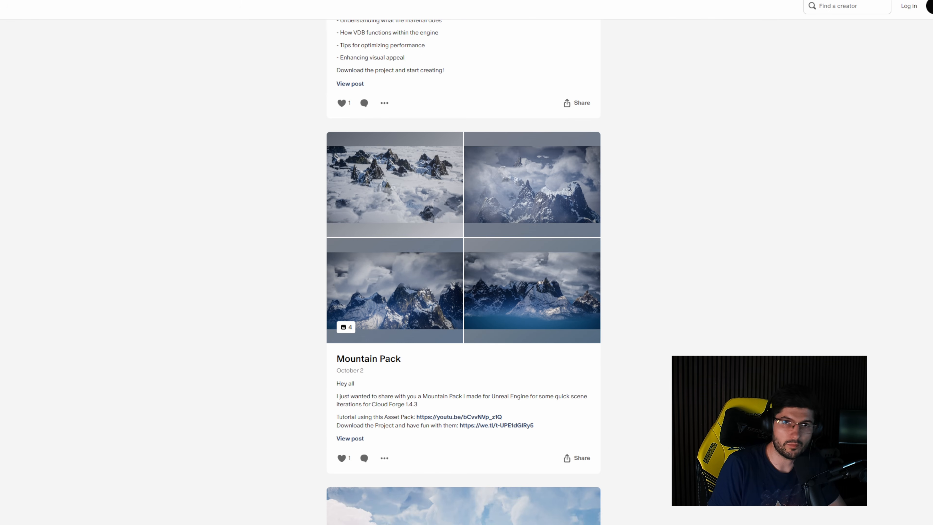
{"action": "scroll", "coordinate": [463, 262], "scroll_direction": "down", "scroll_amount": 20}
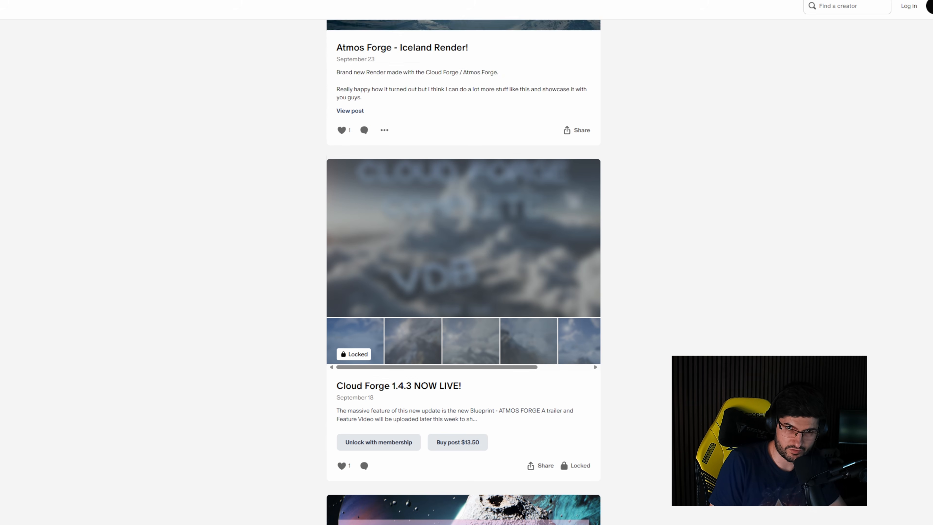
{"action": "scroll", "coordinate": [464, 263], "scroll_direction": "down", "scroll_amount": 20}
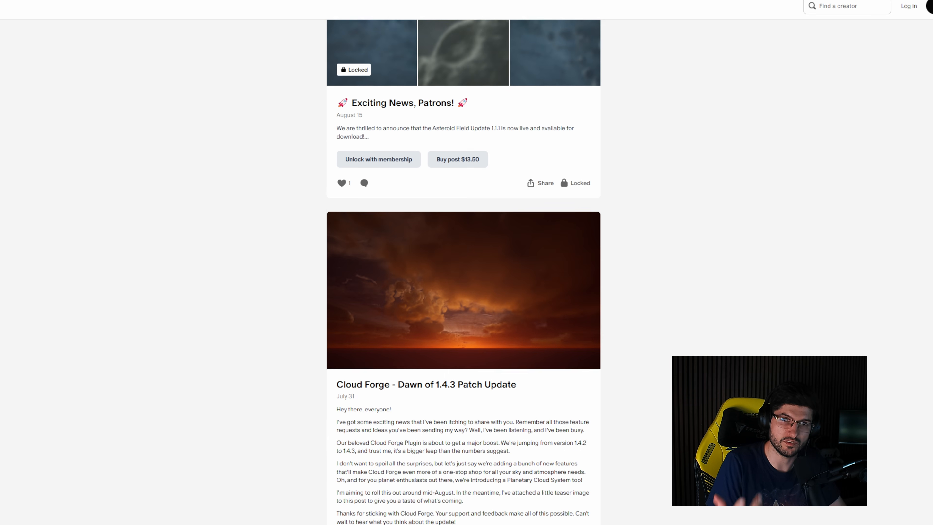
{"action": "scroll", "coordinate": [463, 263], "scroll_direction": "down", "scroll_amount": 14}
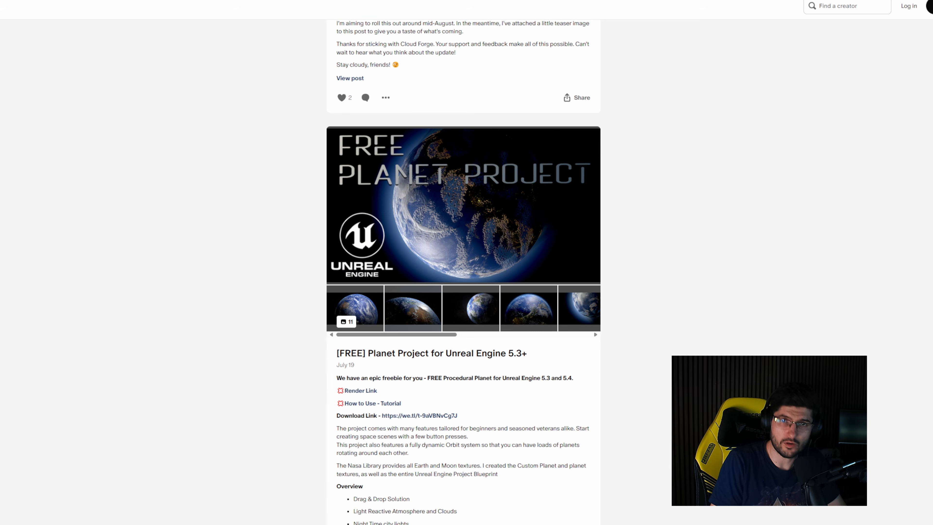
{"action": "scroll", "coordinate": [464, 262], "scroll_direction": "down", "scroll_amount": 20}
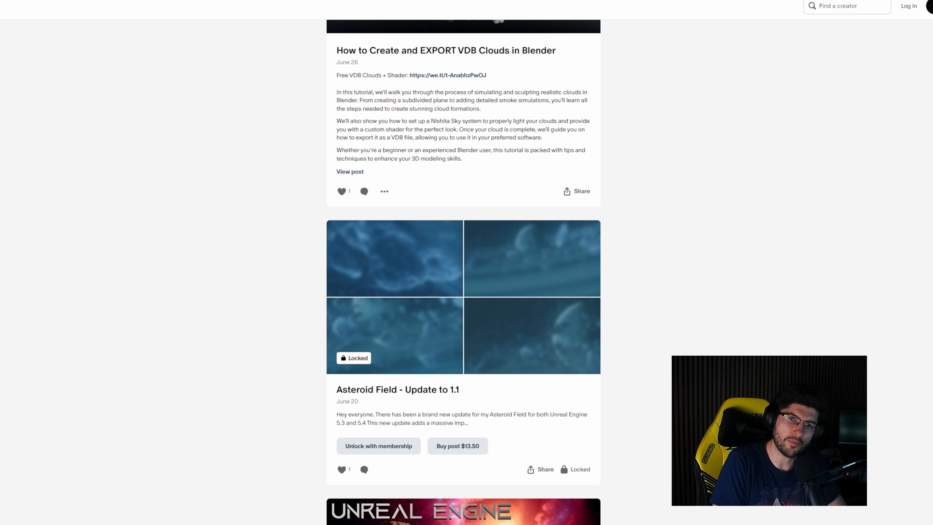
{"action": "scroll", "coordinate": [463, 262], "scroll_direction": "down", "scroll_amount": 20}
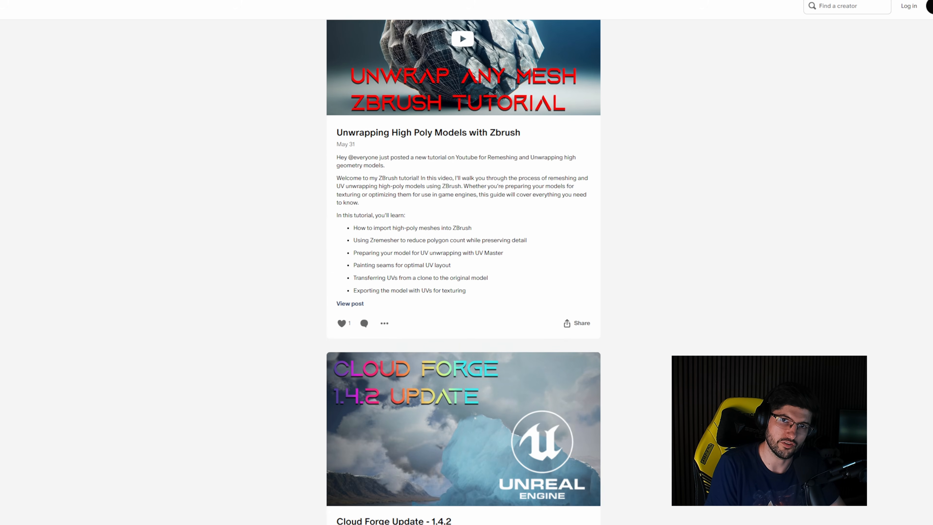
{"action": "scroll", "coordinate": [463, 263], "scroll_direction": "down", "scroll_amount": 20}
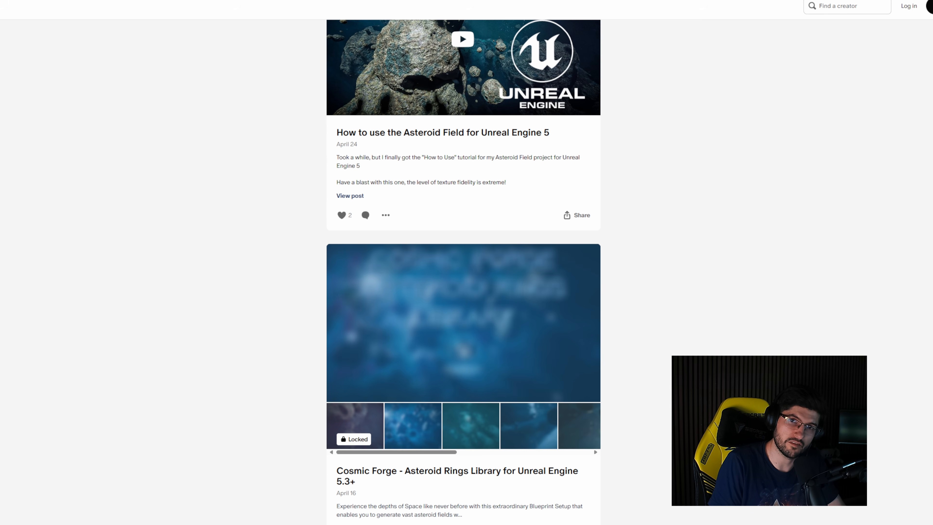
{"action": "scroll", "coordinate": [464, 263], "scroll_direction": "down", "scroll_amount": 15}
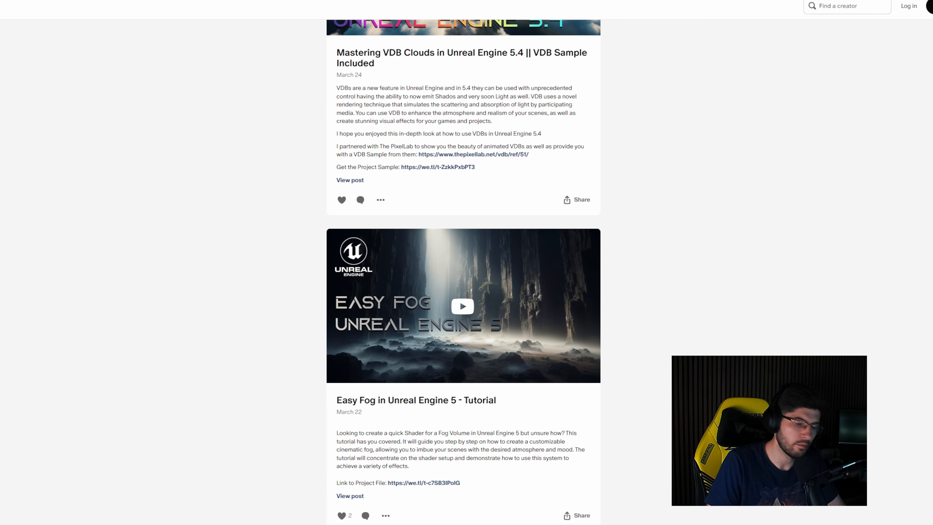
{"action": "scroll", "coordinate": [464, 262], "scroll_direction": "down", "scroll_amount": 5}
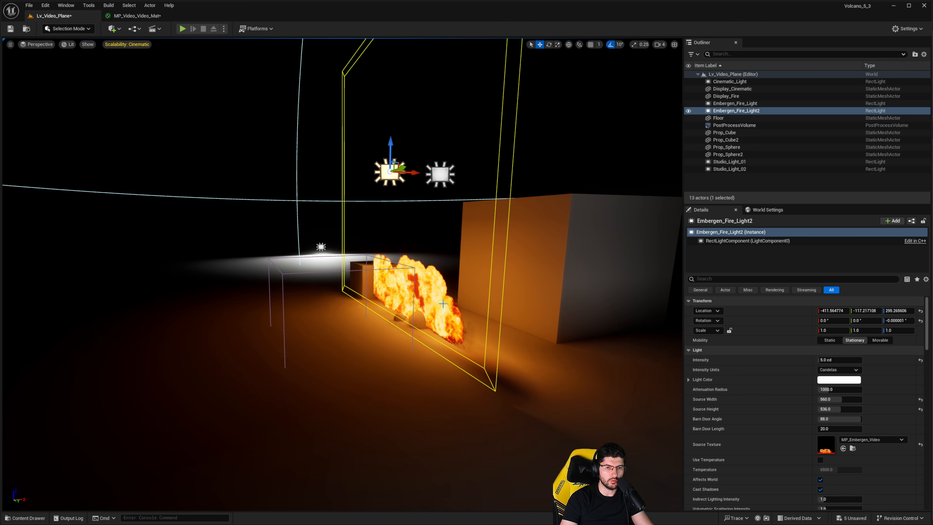
- Examine the area lit by Embergen_Fire_Light2 and the MP_Embergen_Video media texture in the Video_Tutorial folder
{"action": "right_click_drag", "start_coordinate": [442, 303], "coordinate": [462, 281]}
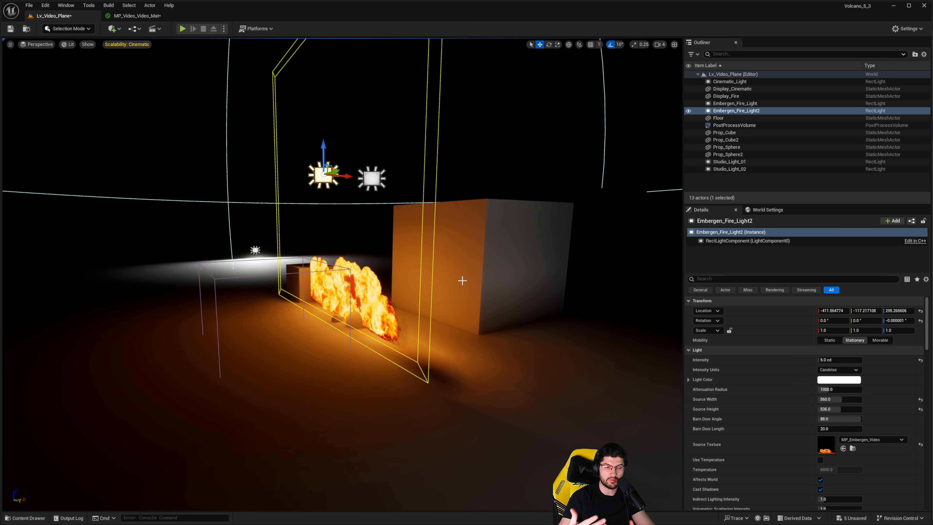
{"action": "right_click_drag", "start_coordinate": [462, 281], "coordinate": [446, 276]}
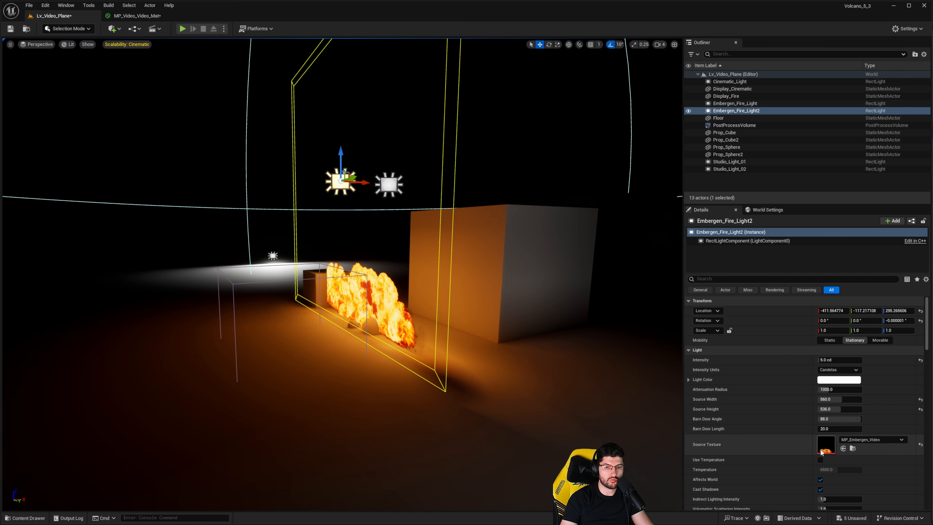
{"action": "right_click_drag", "start_coordinate": [610, 381], "coordinate": [476, 346]}
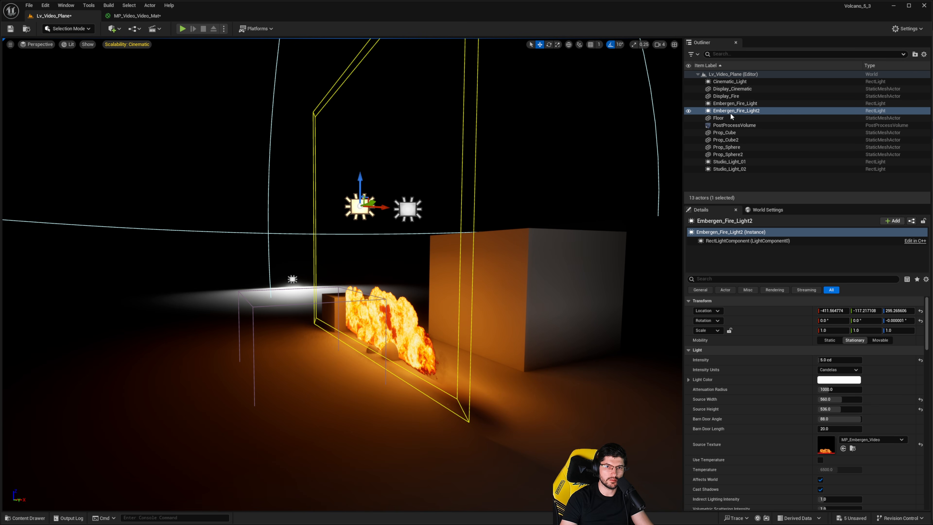
{"action": "right_click_drag", "start_coordinate": [432, 203], "coordinate": [446, 207]}
{"action": "key", "text": "ctrl+space"}
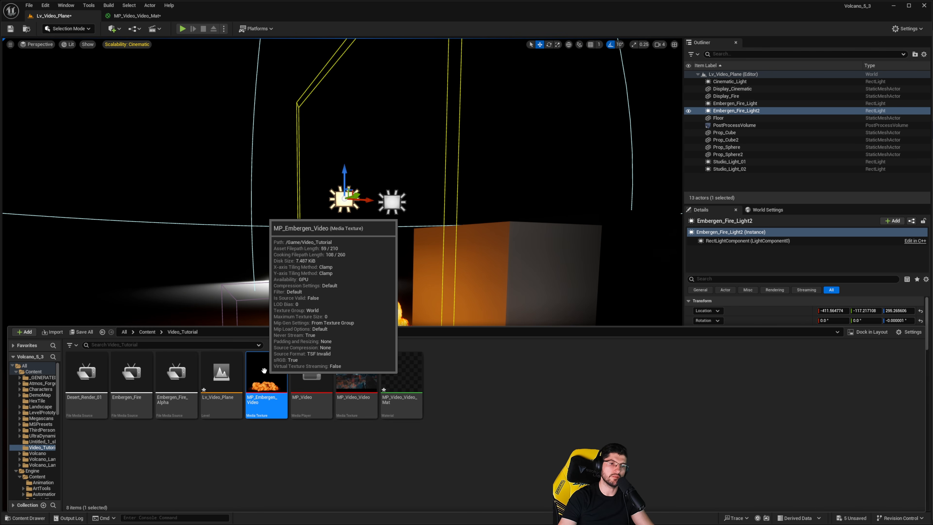
{"action": "right_click_drag", "start_coordinate": [435, 196], "coordinate": [416, 195]}
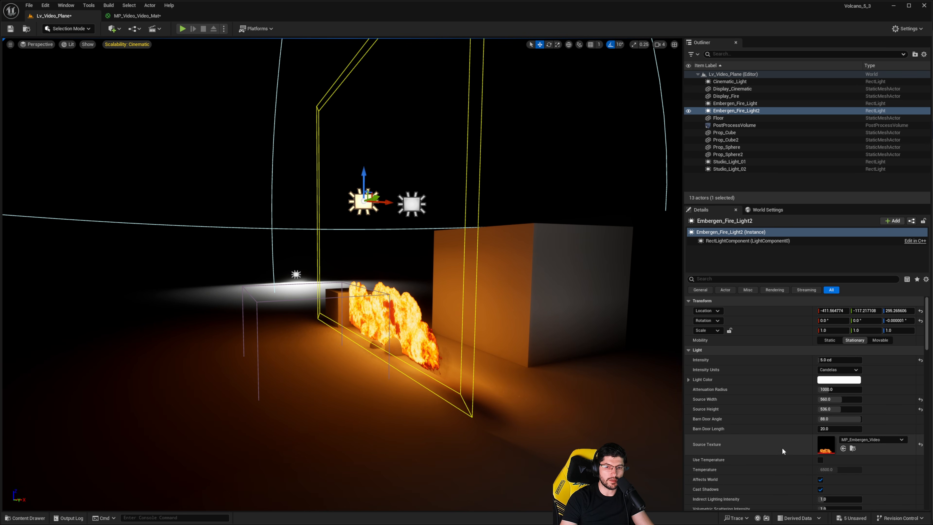
- Play the level to watch the fire light up the props from the front, and stop the playback
{"action": "right_click_drag", "start_coordinate": [447, 350], "coordinate": [429, 332]}
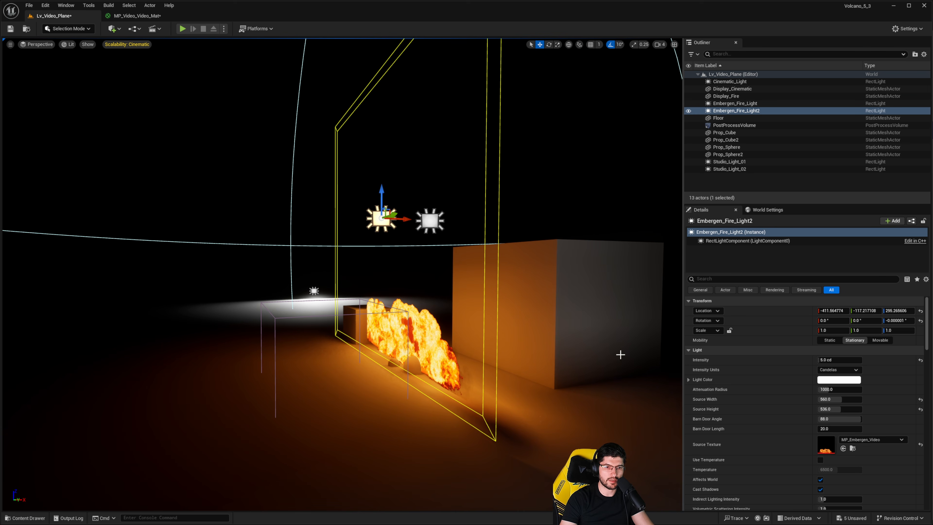
{"action": "right_click_drag", "start_coordinate": [620, 354], "coordinate": [593, 324]}
{"action": "key", "text": "d"}
{"action": "key", "text": "a"}
{"action": "right_click_drag", "start_coordinate": [386, 235], "coordinate": [455, 252]}
{"action": "key", "text": "w"}
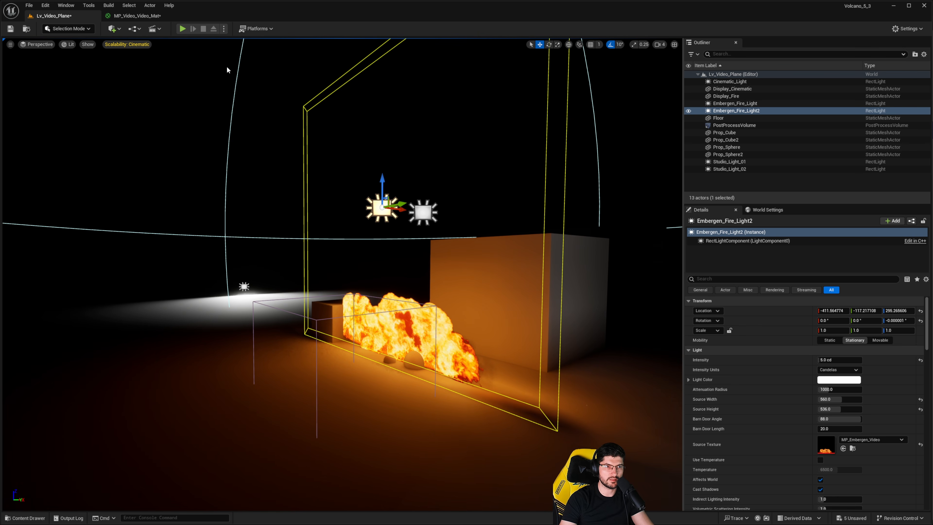
{"action": "left_click", "coordinate": [187, 29]}
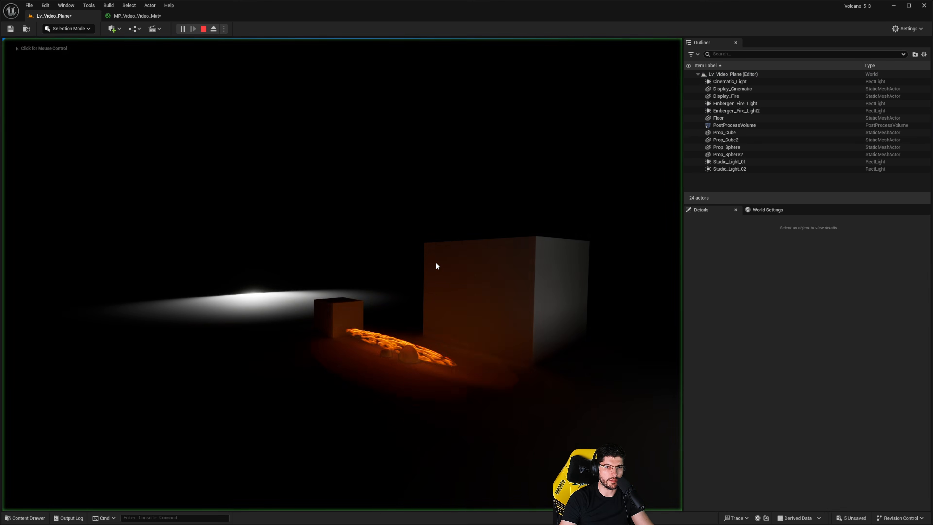
{"action": "left_click", "coordinate": [481, 288]}
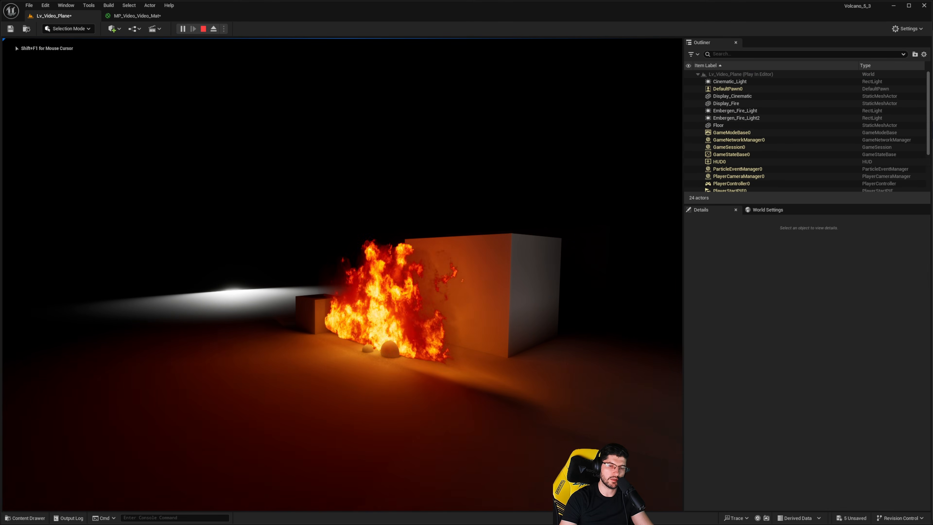
{"action": "key", "text": "Escape"}
- Select Prop_Cube2 and play the level from a closer side view of the fire, then stop it
{"action": "key", "text": "d"}
{"action": "right_click_drag", "start_coordinate": [489, 292], "coordinate": [470, 294]}
{"action": "left_click", "coordinate": [478, 299]}
{"action": "key", "text": "d"}
{"action": "key", "text": "a"}
{"action": "key", "text": "d"}
{"action": "left_click_drag", "start_coordinate": [462, 293], "coordinate": [412, 294]}
{"action": "key", "text": "a"}
{"action": "mouse_move", "coordinate": [397, 292]}
{"action": "right_mouse_down"}
{"action": "mouse_move", "coordinate": [382, 292]}
{"action": "mouse_move", "coordinate": [415, 294]}
{"action": "mouse_move", "coordinate": [397, 291]}
{"action": "right_mouse_up"}
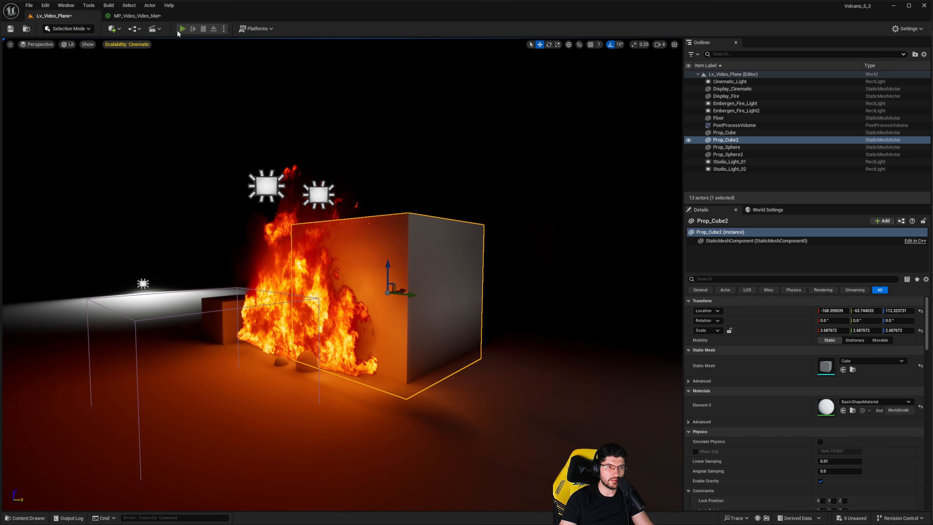
{"action": "left_click", "coordinate": [178, 30]}
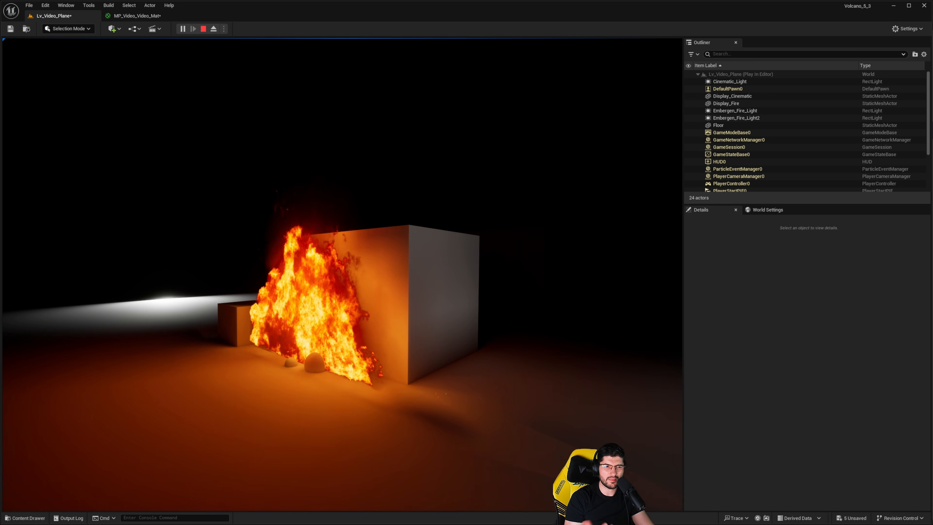
{"action": "key", "text": "Escape"}
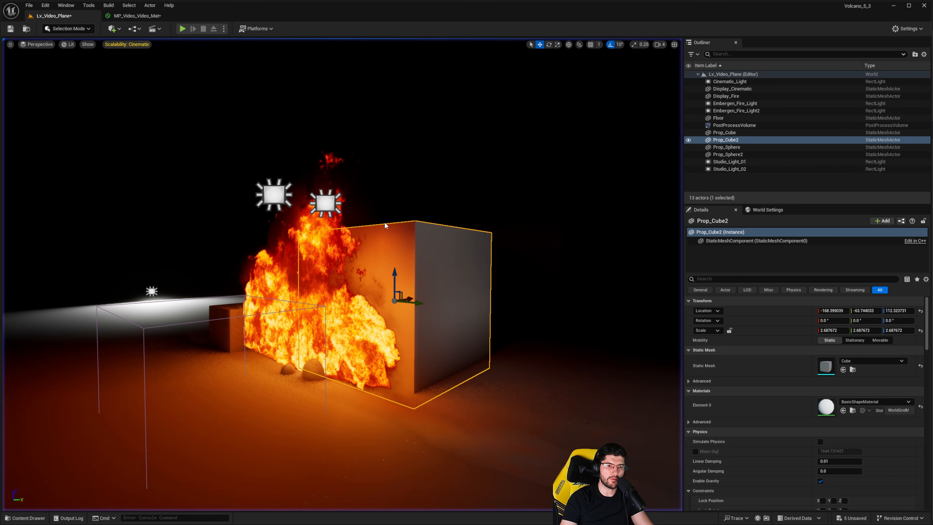
{"action": "key", "text": "a"}
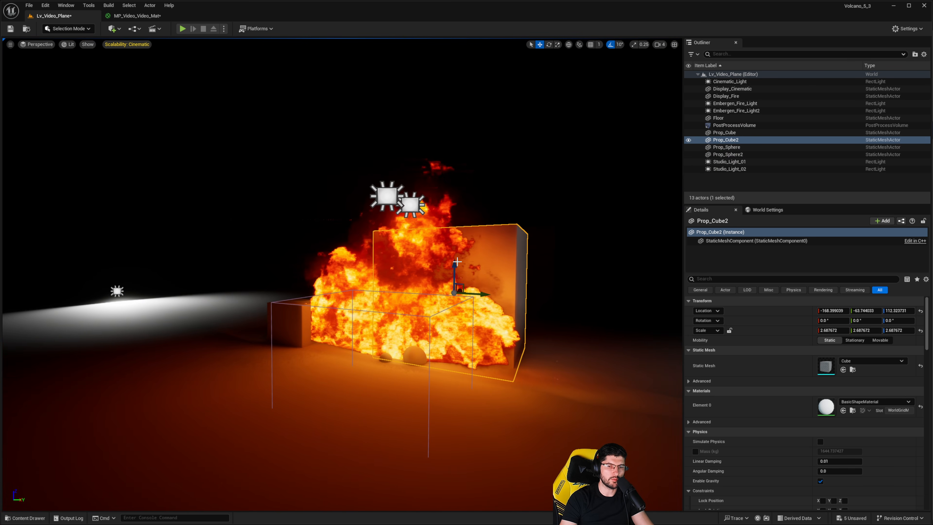
- Set the opacity Multiply node's B value to 5 in MP_Video_Video_Mat and apply the material
{"action": "left_click", "coordinate": [140, 16]}
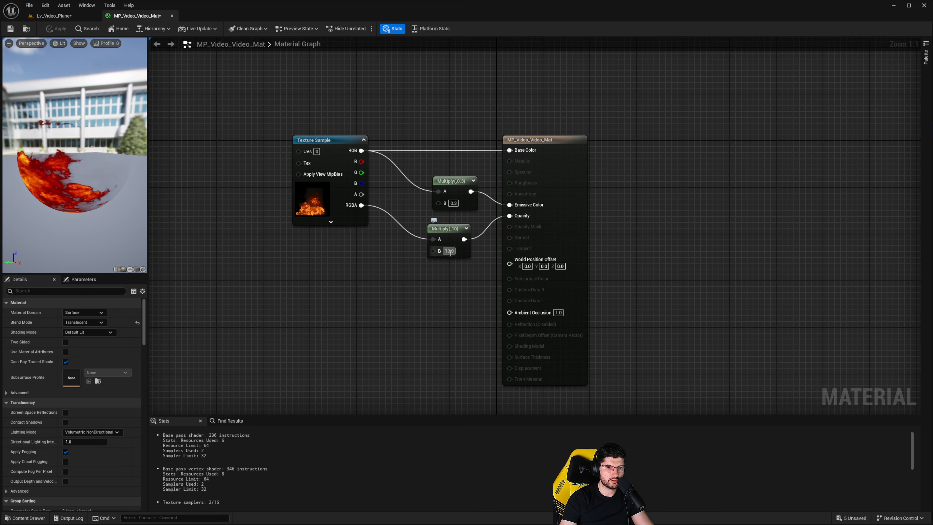
{"action": "type", "text": "5"}
{"action": "key", "text": "Return"}
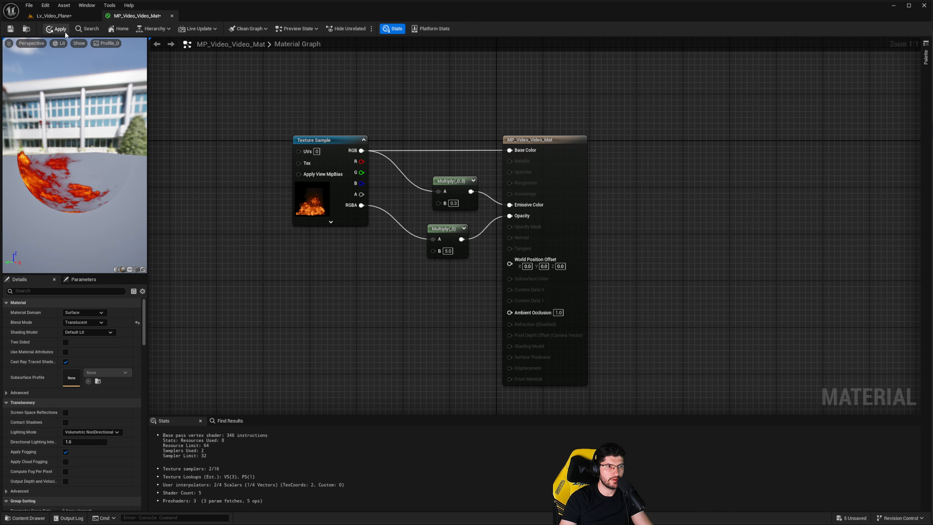
{"action": "left_click", "coordinate": [59, 29]}
- Return to the Lv_Video_Plane level and play it to examine the fire with the adjusted opacity, moving closer before stopping
{"action": "left_click", "coordinate": [55, 15]}
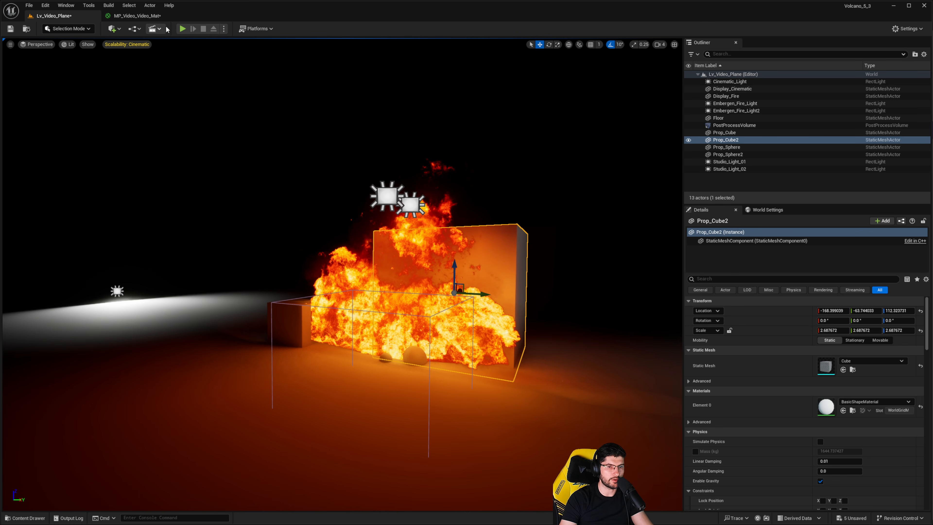
{"action": "left_click", "coordinate": [182, 29]}
{"action": "key", "text": "w"}
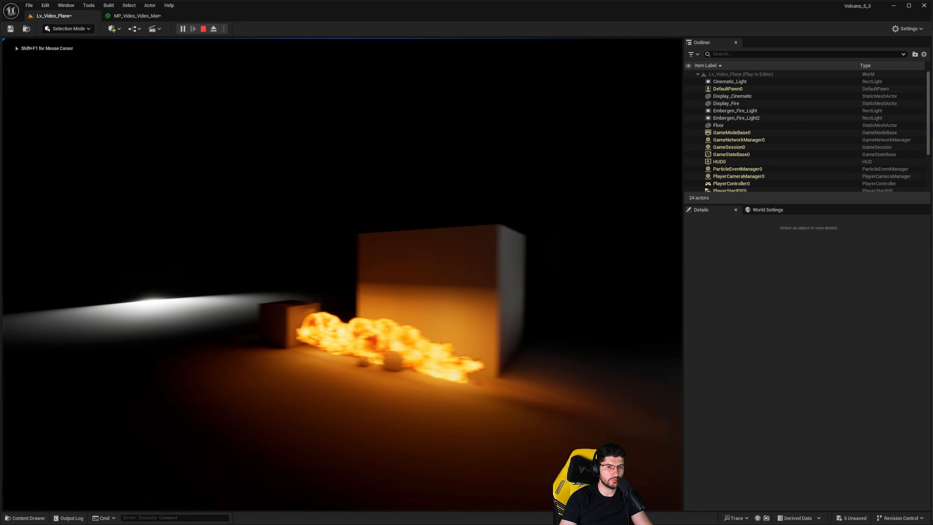
{"action": "key", "text": "s"}
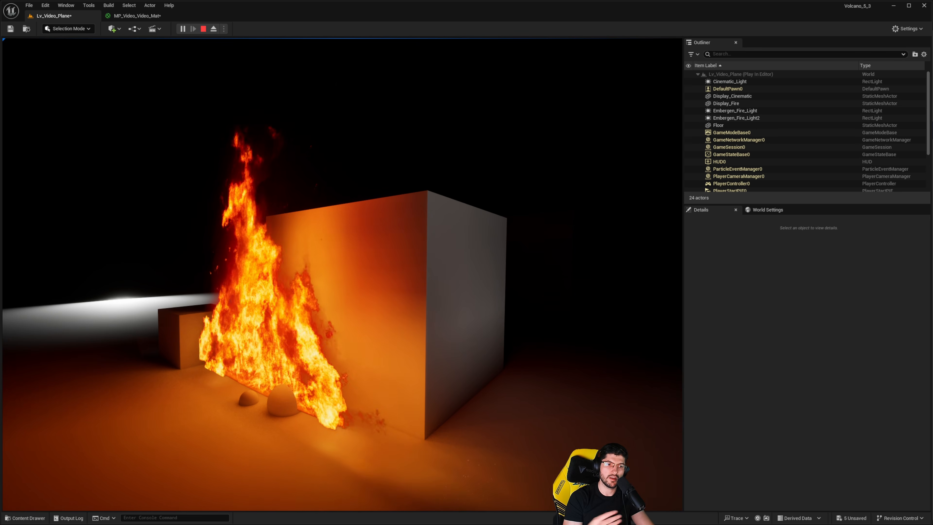
{"action": "key", "text": "Escape"}
- Select Prop_Sphere in front of the fire and enlarge it uniformly to a scale of about 1.05
{"action": "left_click", "coordinate": [389, 296]}
{"action": "key", "text": "f"}
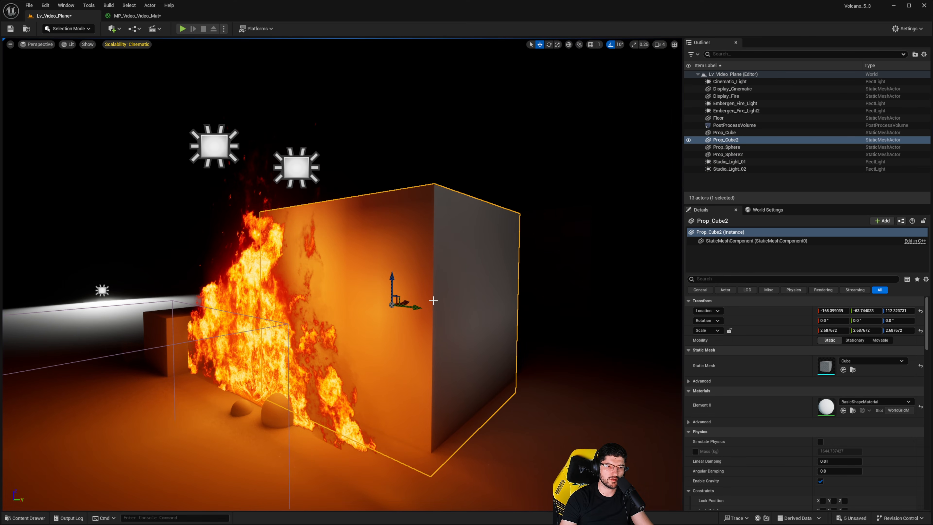
{"action": "left_click_drag", "start_coordinate": [406, 301], "coordinate": [444, 302]}
{"action": "right_click_drag", "start_coordinate": [444, 302], "coordinate": [462, 322]}
{"action": "left_click", "coordinate": [323, 294]}
{"action": "left_click", "coordinate": [422, 324]}
{"action": "key", "text": "r"}
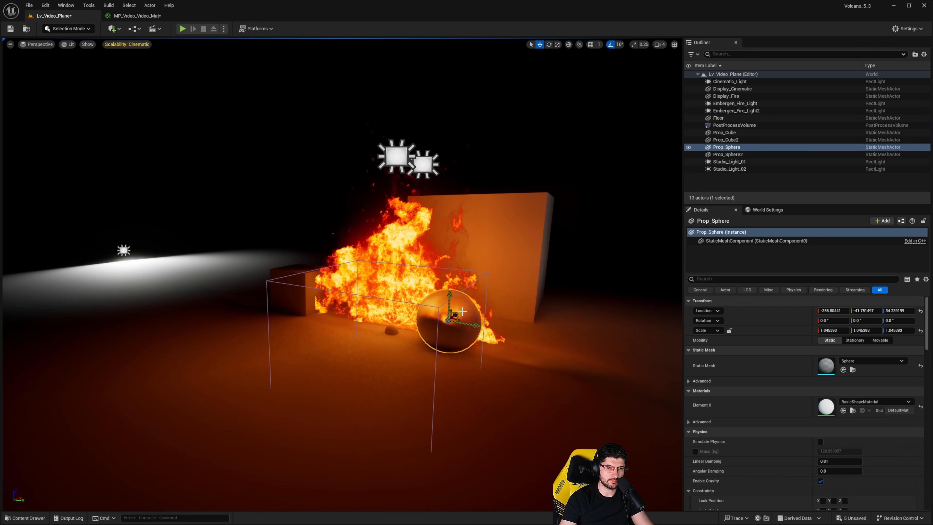
- Play the level to examine the firelight on the enlarged sphere, and stop the playback
{"action": "right_click_drag", "start_coordinate": [439, 196], "coordinate": [432, 195]}
{"action": "left_click", "coordinate": [183, 28]}
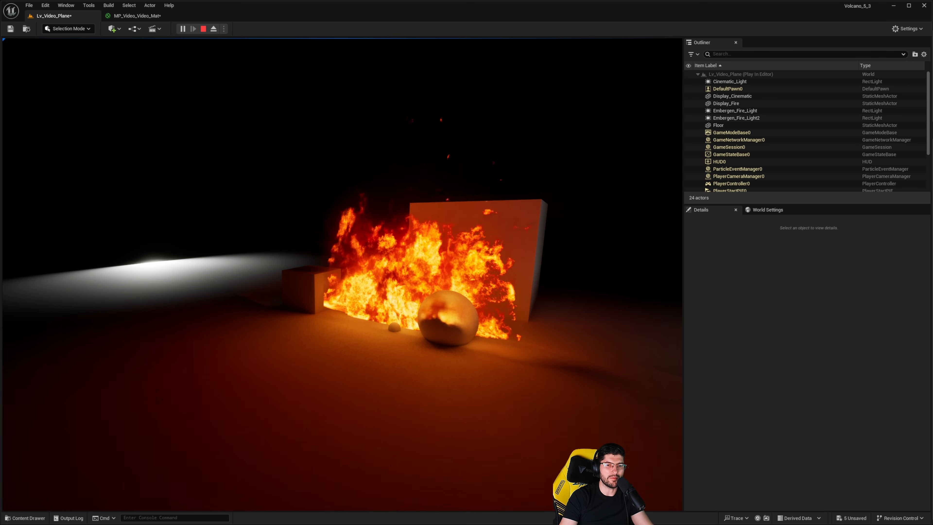
{"action": "key", "text": "Escape"}
- Move Prop_Sphere away from the fire to about X -579 and Y -110.4
{"action": "key", "text": "d"}
{"action": "right_click_drag", "start_coordinate": [458, 360], "coordinate": [364, 309]}
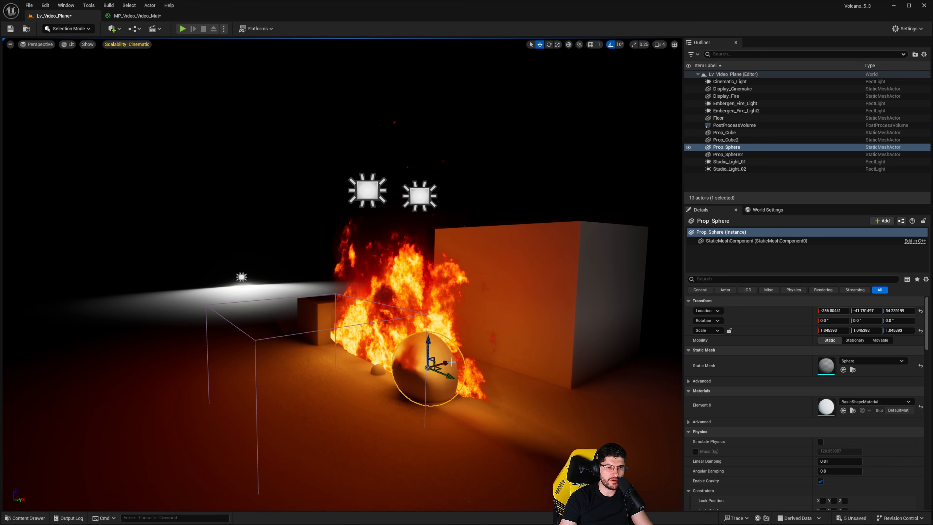
{"action": "left_click_drag", "start_coordinate": [451, 362], "coordinate": [370, 382]}
{"action": "right_click_drag", "start_coordinate": [370, 382], "coordinate": [417, 349]}
{"action": "key", "text": "a"}
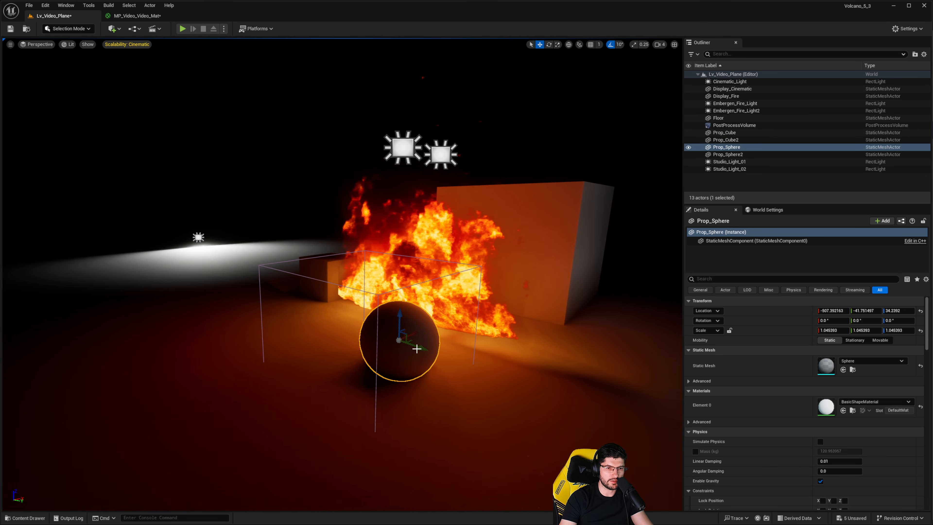
{"action": "left_click_drag", "start_coordinate": [404, 338], "coordinate": [372, 354]}
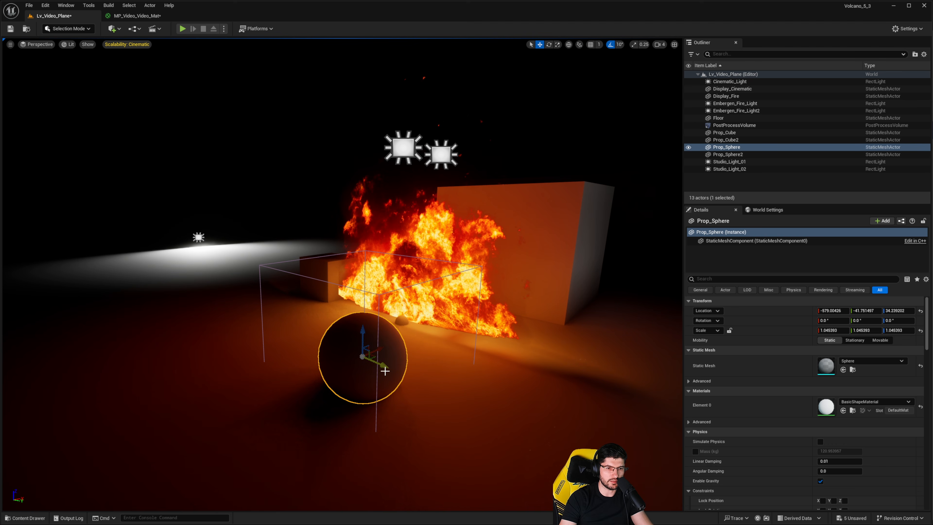
- Stretch Prop_Sphere to a scale of about 1.76 in Y and 3.17 in Z, and move it to about X -526.7
{"action": "key", "text": "r"}
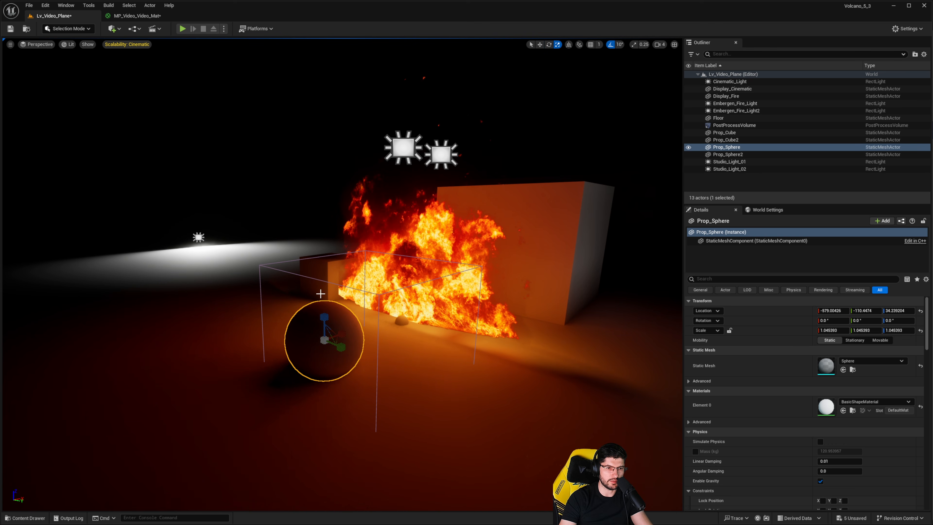
{"action": "left_click_drag", "start_coordinate": [323, 318], "coordinate": [337, 386]}
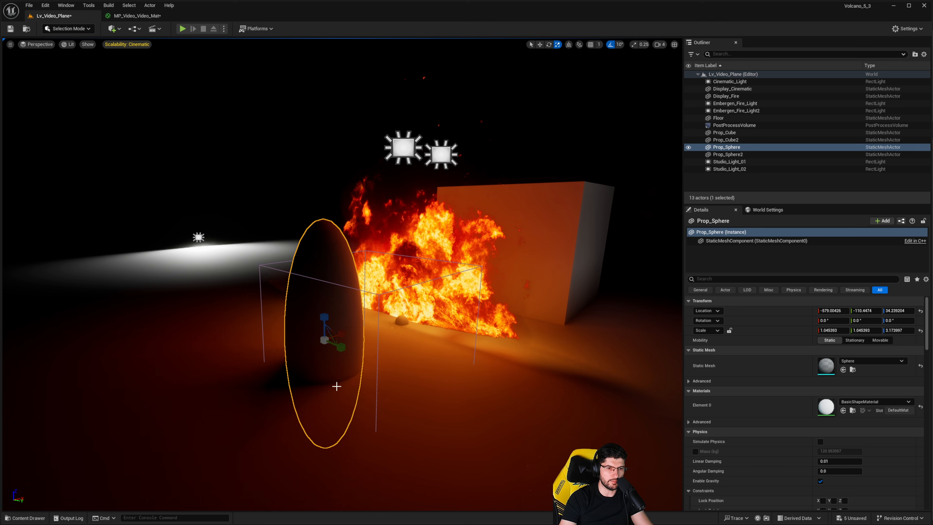
{"action": "mouse_move", "coordinate": [348, 346]}
{"action": "left_mouse_down"}
{"action": "mouse_move", "coordinate": [371, 354]}
{"action": "mouse_move", "coordinate": [343, 347]}
{"action": "mouse_move", "coordinate": [370, 326]}
{"action": "mouse_move", "coordinate": [351, 330]}
{"action": "left_mouse_up"}
{"action": "key", "text": "w"}
{"action": "mouse_move", "coordinate": [302, 376]}
{"action": "right_mouse_down"}
{"action": "mouse_move", "coordinate": [327, 358]}
{"action": "mouse_move", "coordinate": [301, 376]}
{"action": "right_mouse_up"}
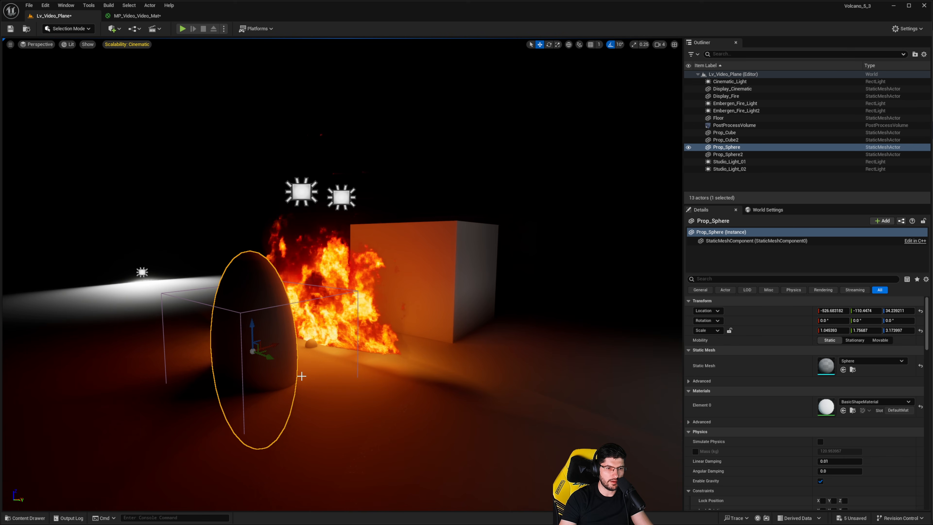
- Duplicate the stretched sphere beside it and scale the copy into a thin pole, about 0.3 in X and 4.47 in Z, raised to about Z 148
{"action": "left_click_drag", "start_coordinate": [270, 360], "coordinate": [319, 378], "text": "alt"}
{"action": "key", "text": "e"}
{"action": "key", "text": "r"}
{"action": "right_click_drag", "start_coordinate": [320, 378], "coordinate": [319, 351]}
{"action": "left_click_drag", "start_coordinate": [319, 352], "coordinate": [310, 240]}
{"action": "key", "text": "w"}
{"action": "right_click_drag", "start_coordinate": [315, 275], "coordinate": [316, 277]}
- Hide the editor icons with game view and play the level to examine the shadows of both props, then stop it
{"action": "key", "text": "g"}
{"action": "right_click_drag", "start_coordinate": [478, 282], "coordinate": [375, 302]}
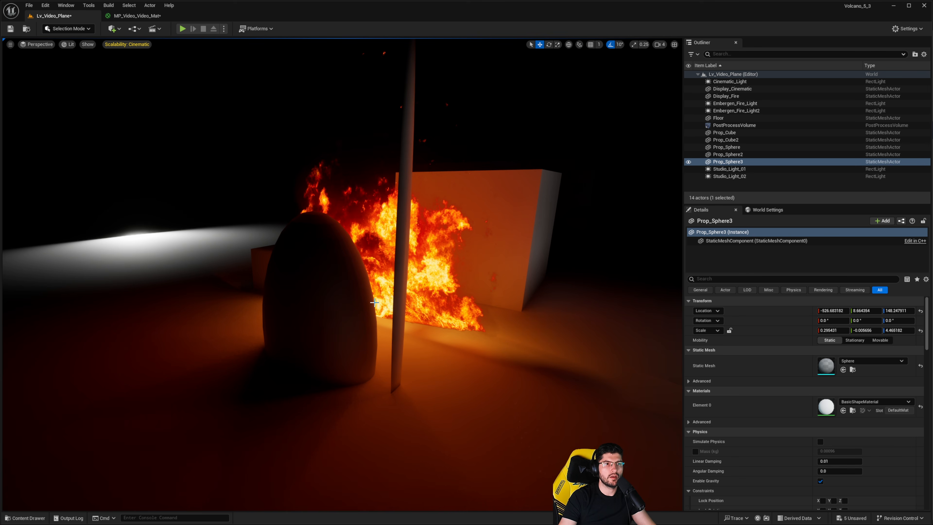
{"action": "left_click", "coordinate": [180, 31]}
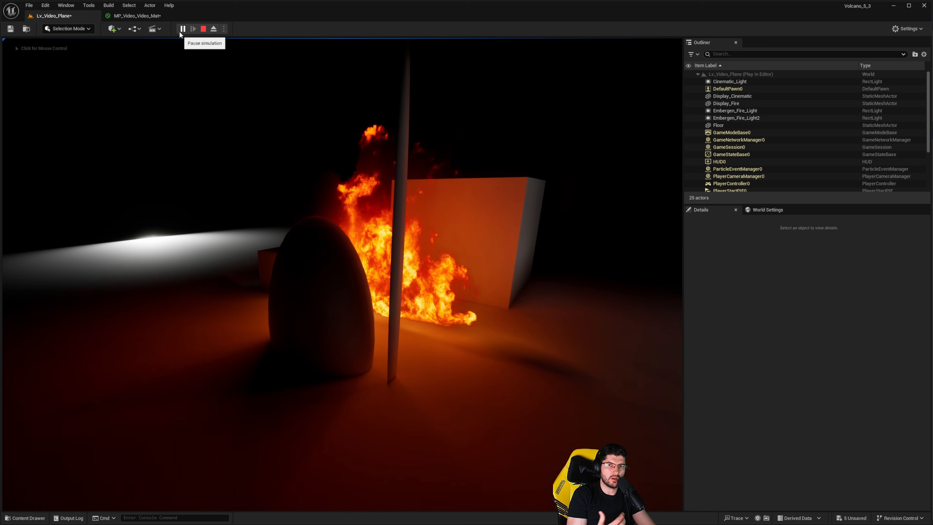
{"action": "key", "text": "Escape"}
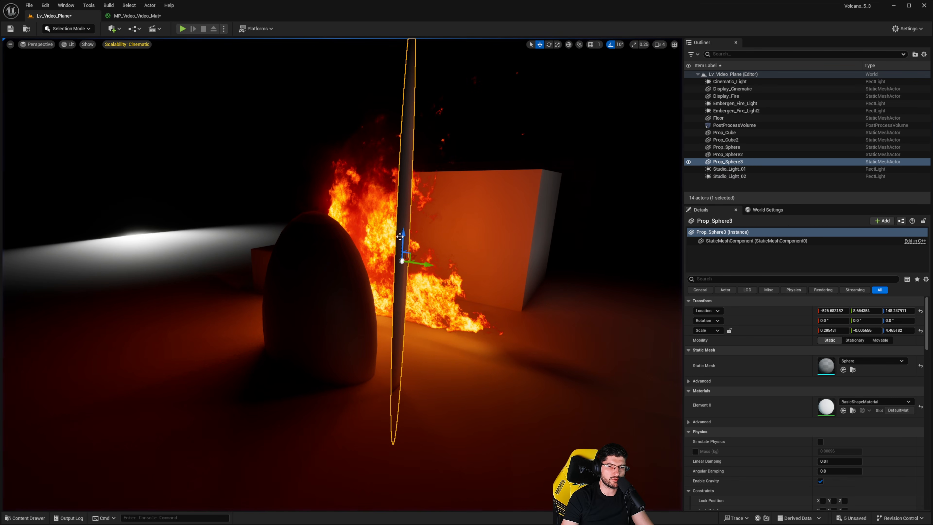
- Lower the thin pole to about Z 11 and widen it to a Y scale of about 0.28
{"action": "left_click_drag", "start_coordinate": [422, 346], "coordinate": [430, 393]}
{"action": "key", "text": "r"}
{"action": "right_click_drag", "start_coordinate": [453, 307], "coordinate": [437, 307]}
{"action": "mouse_move", "coordinate": [495, 278]}
{"action": "right_mouse_down"}
{"action": "mouse_move", "coordinate": [521, 278]}
{"action": "mouse_move", "coordinate": [477, 278]}
{"action": "mouse_move", "coordinate": [602, 278]}
{"action": "mouse_move", "coordinate": [495, 278]}
{"action": "right_mouse_up"}
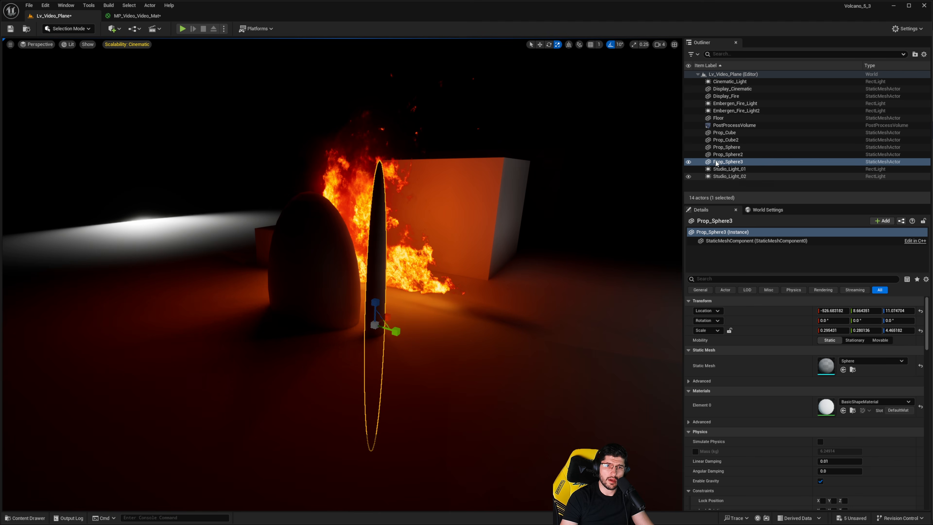
- Turn off MegaLights in the PostProcessVolume's rendering features and examine the shadows of the two props
{"action": "left_click", "coordinate": [725, 126]}
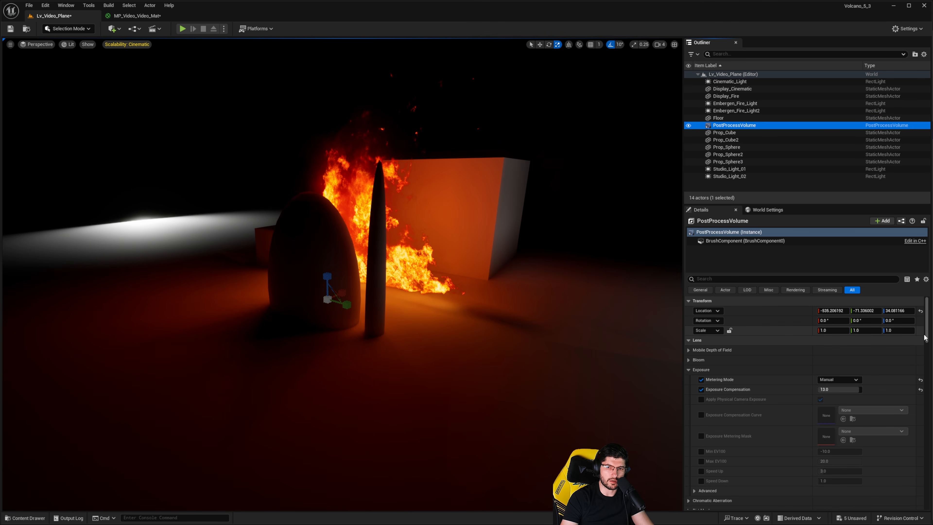
{"action": "left_click_drag", "start_coordinate": [926, 319], "coordinate": [924, 393]}
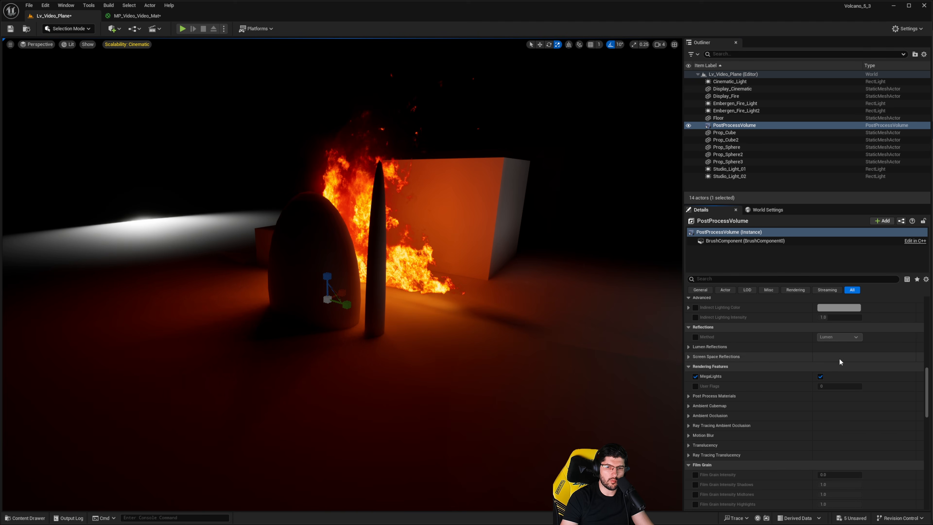
{"action": "left_click", "coordinate": [821, 376]}
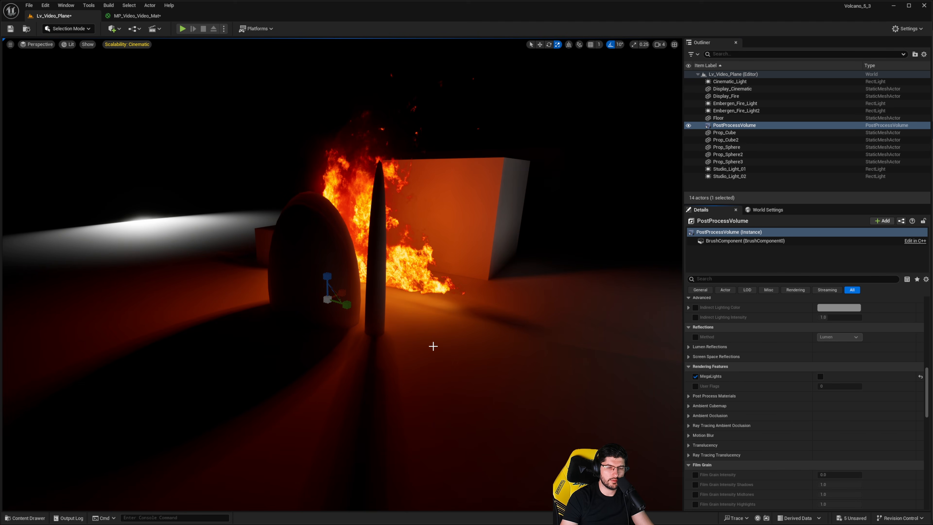
{"action": "right_click_drag", "start_coordinate": [481, 353], "coordinate": [486, 335]}
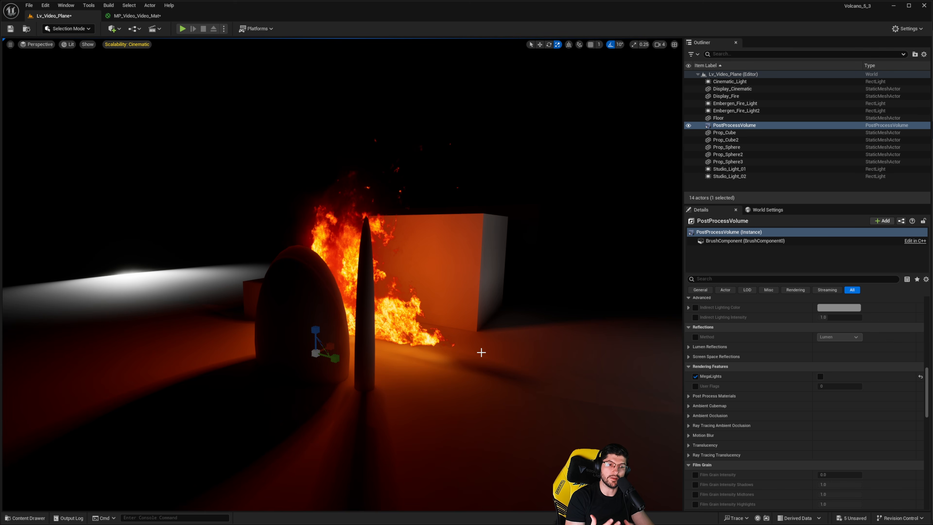
- Show the viewport's FPS counter and play the level with MegaLights off to examine the shadows and frame rate, then stop it
{"action": "left_click", "coordinate": [185, 29]}
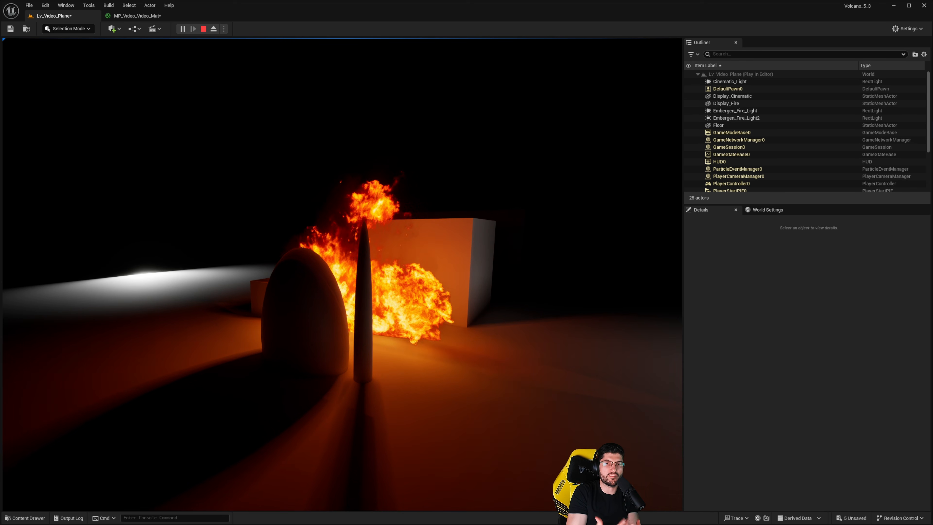
{"action": "key", "text": "Escape"}
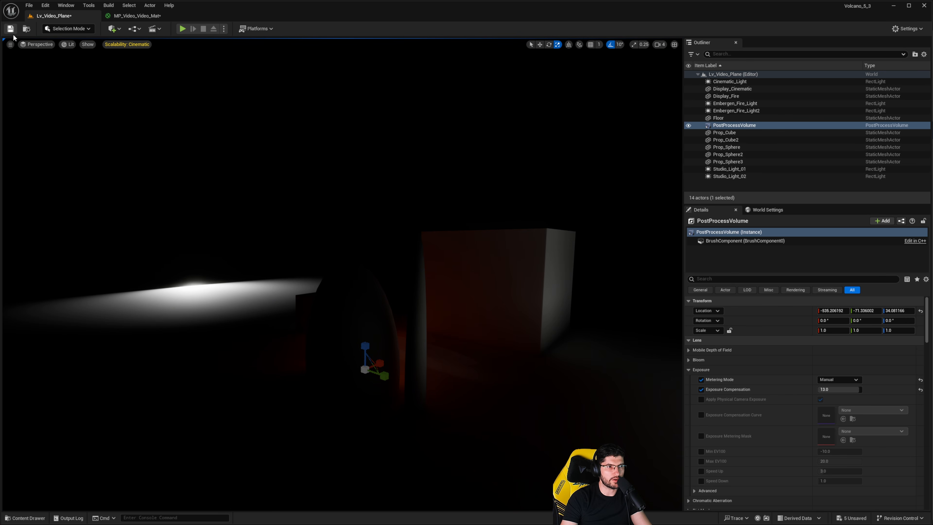
{"action": "left_click", "coordinate": [11, 44]}
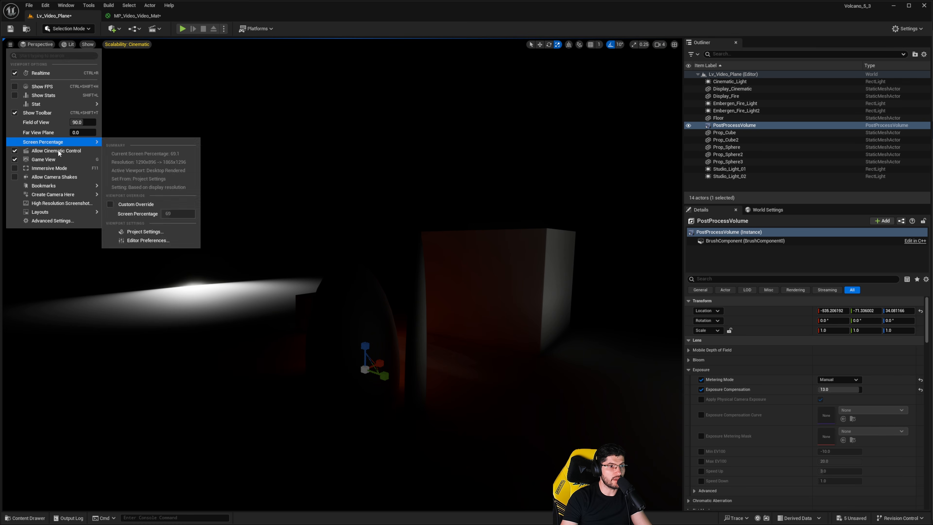
{"action": "left_click", "coordinate": [60, 88]}
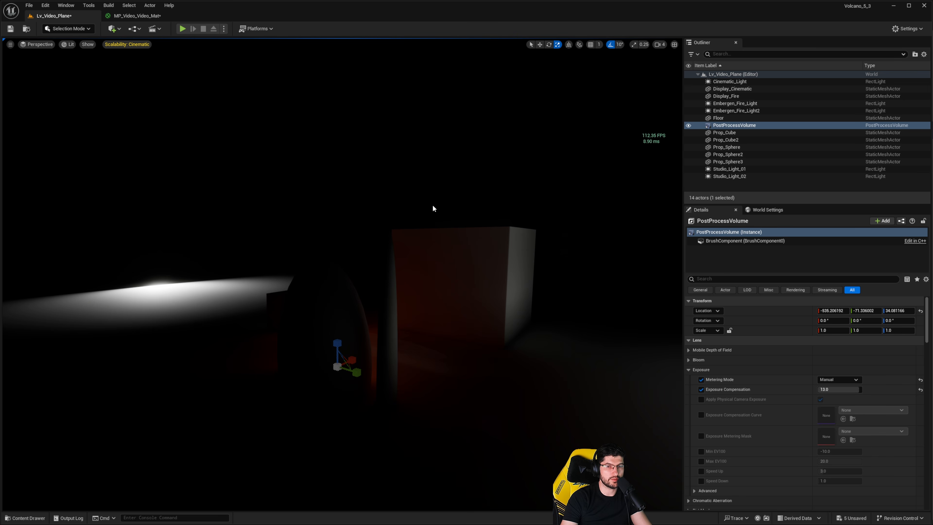
{"action": "left_click", "coordinate": [182, 30]}
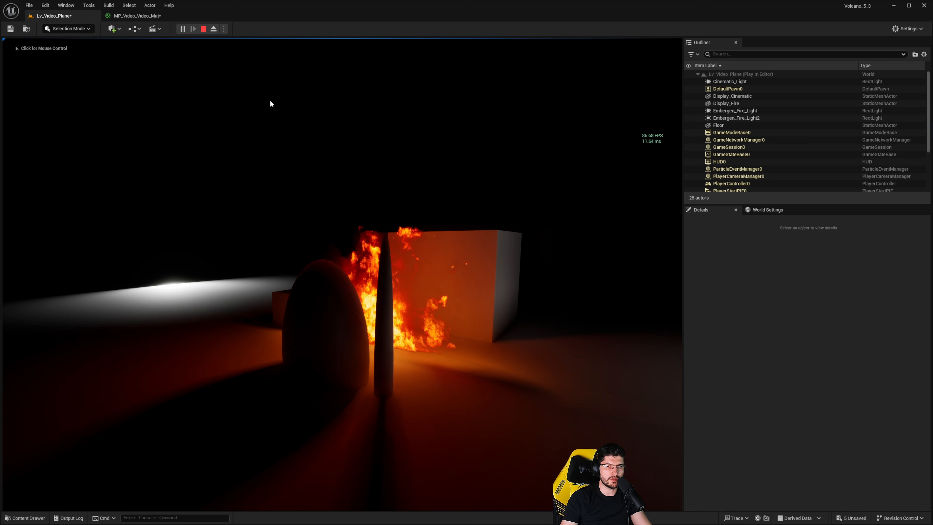
{"action": "key", "text": "Escape"}
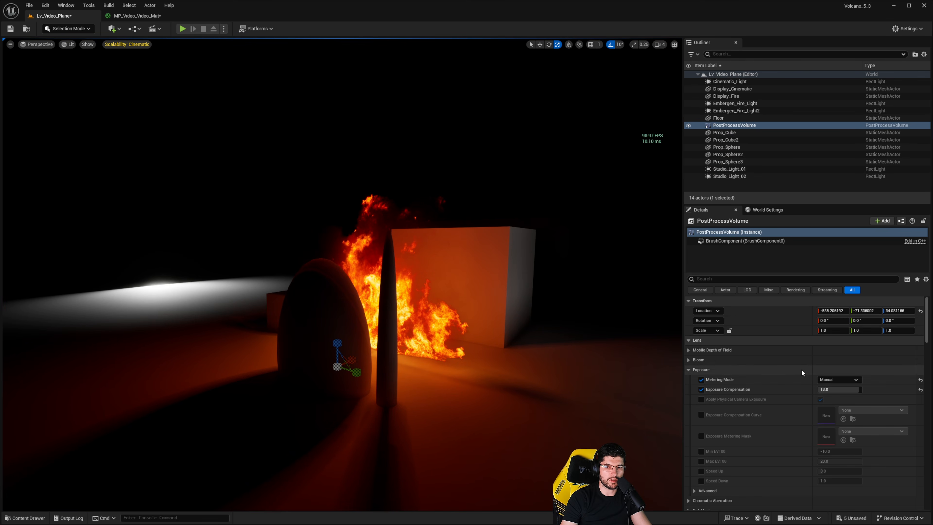
- Turn on MegaLights in the PostProcessVolume and play the level to examine the props' shadows and the frame rate, then stop it
{"action": "scroll", "coordinate": [812, 390], "scroll_direction": "down", "scroll_amount": 3}
{"action": "scroll", "coordinate": [809, 389], "scroll_direction": "down", "scroll_amount": 10}
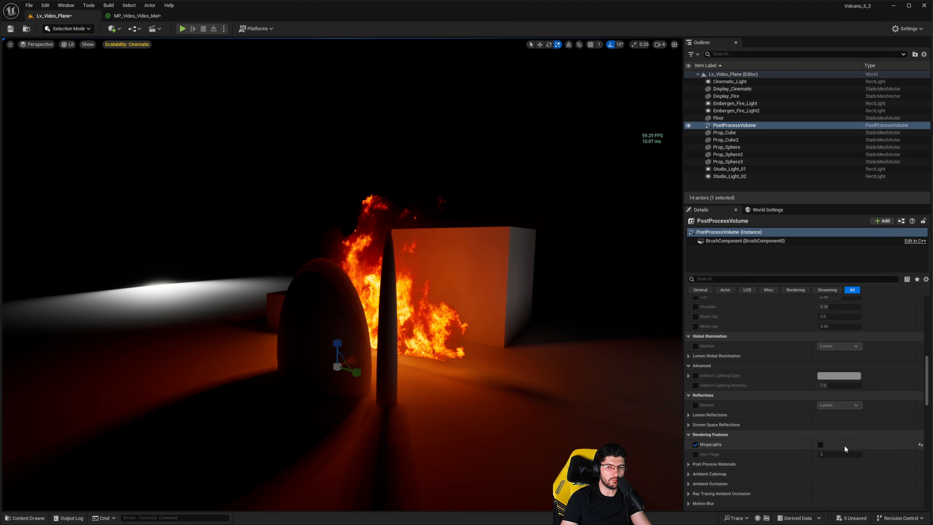
{"action": "left_click", "coordinate": [819, 398]}
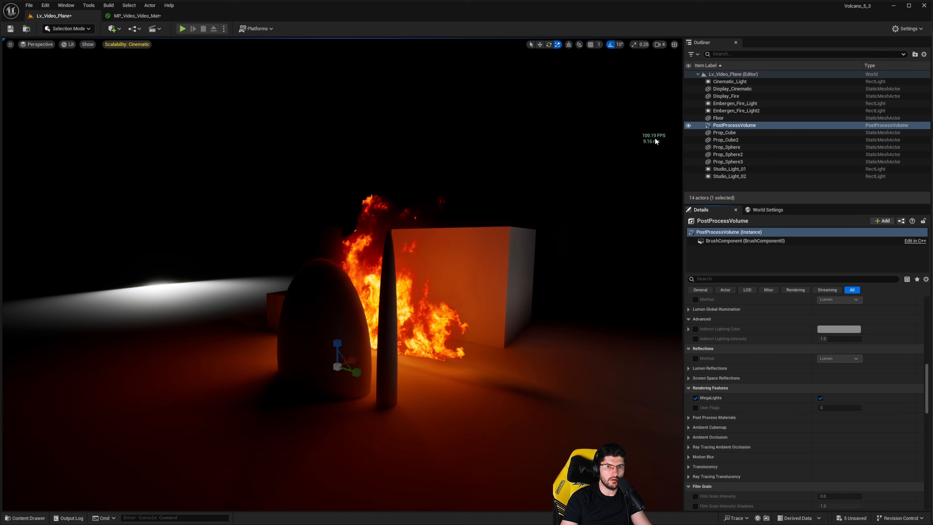
{"action": "left_click", "coordinate": [183, 28]}
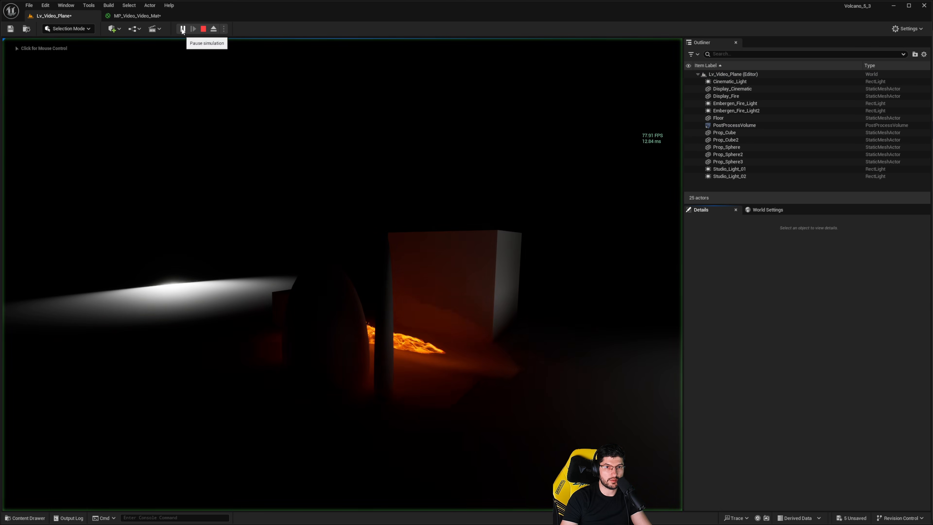
{"action": "left_click", "coordinate": [316, 135]}
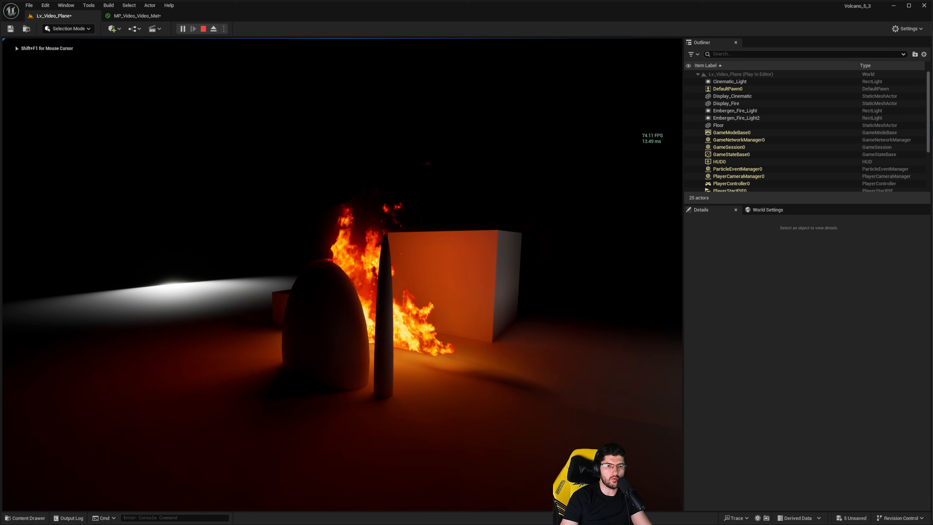
{"action": "key", "text": "Escape"}
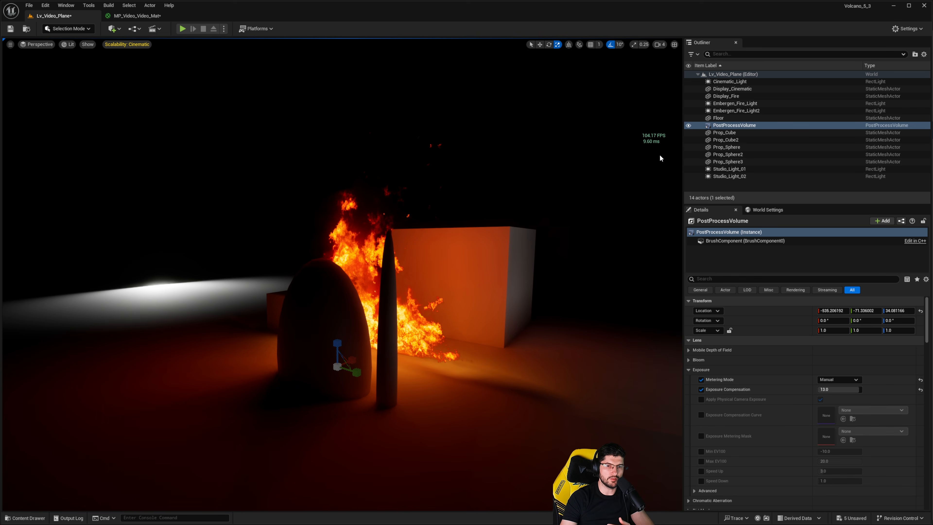
- Turn off MegaLights in the PostProcessVolume and examine the shadows at the bases of the two props up close
{"action": "scroll", "coordinate": [881, 375], "scroll_direction": "down", "scroll_amount": 15}
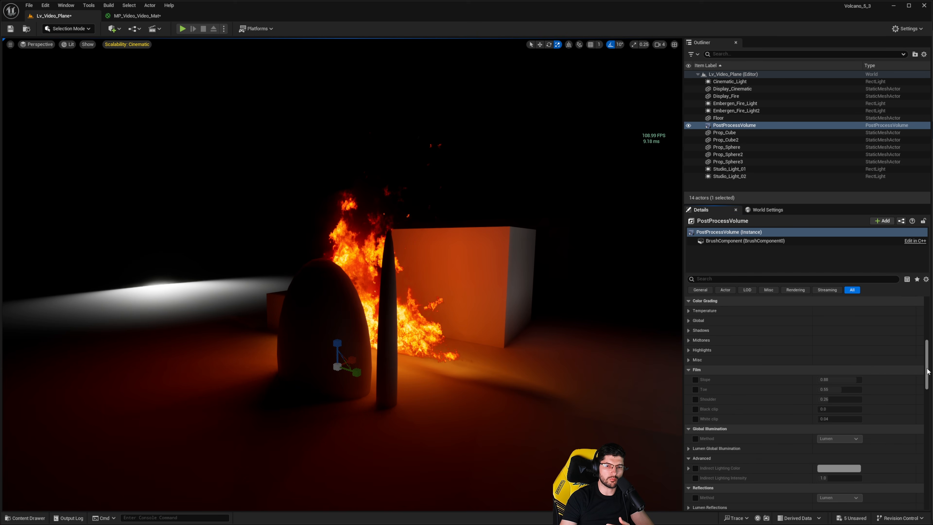
{"action": "scroll", "coordinate": [832, 454], "scroll_direction": "down", "scroll_amount": 3}
{"action": "left_click", "coordinate": [820, 447]}
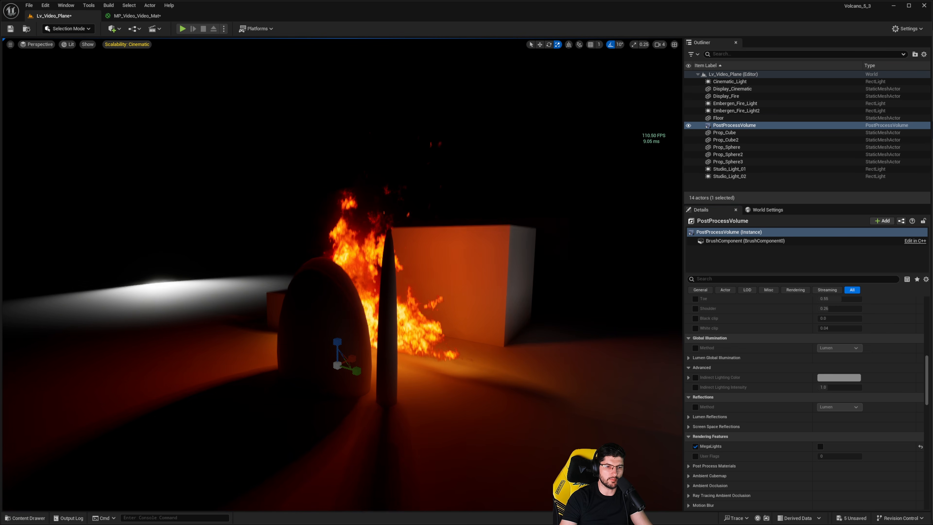
{"action": "right_click_drag", "start_coordinate": [353, 350], "coordinate": [356, 386]}
{"action": "key", "text": "w"}
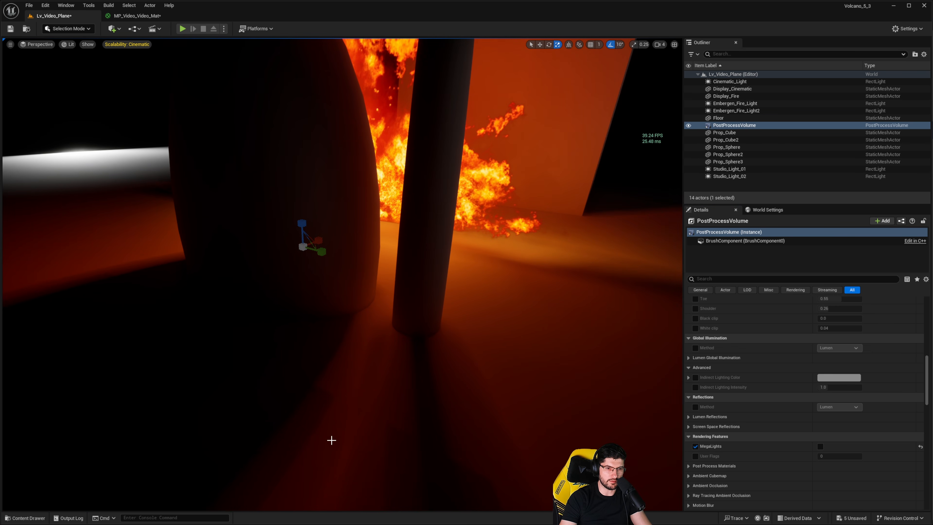
{"action": "right_click_drag", "start_coordinate": [315, 342], "coordinate": [340, 414]}
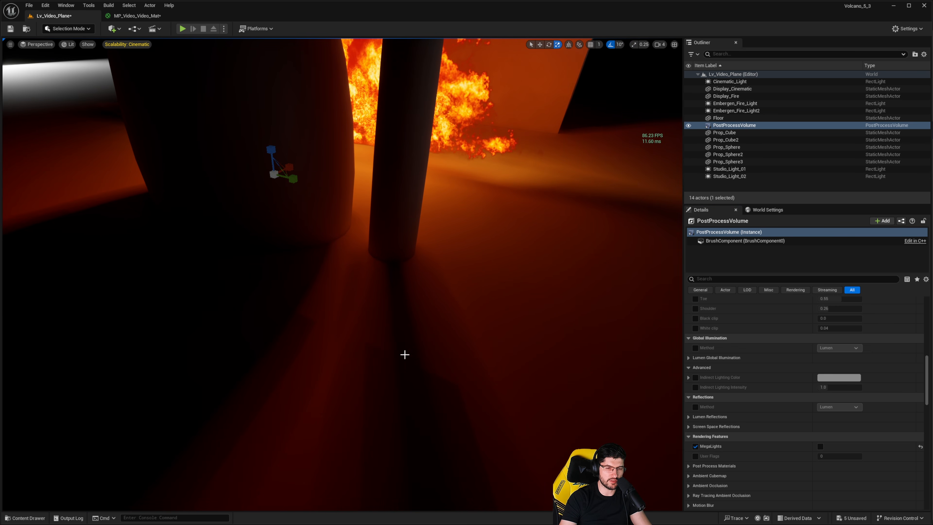
- Enable MegaLights again and compare the two props' shadows, both up close and from farther back
{"action": "left_click", "coordinate": [820, 446]}
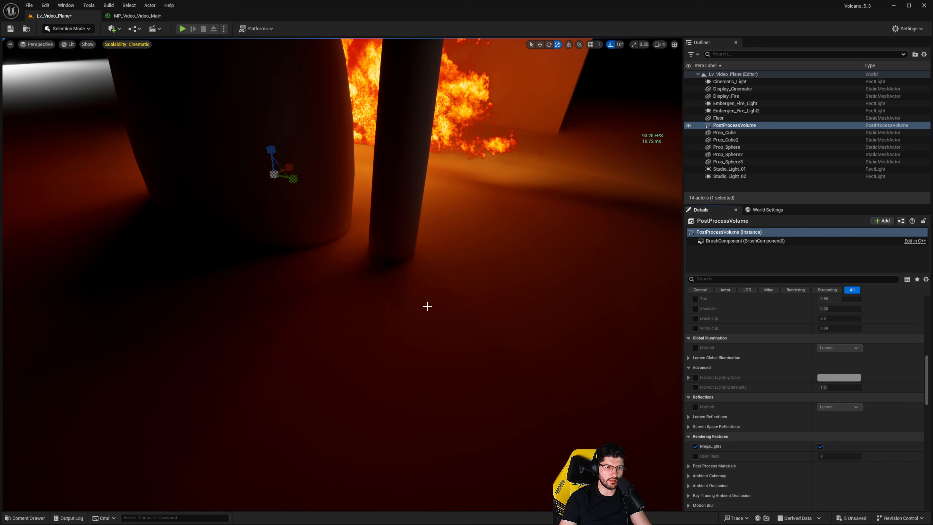
{"action": "key", "text": "s"}
{"action": "right_click_drag", "start_coordinate": [416, 306], "coordinate": [416, 249]}
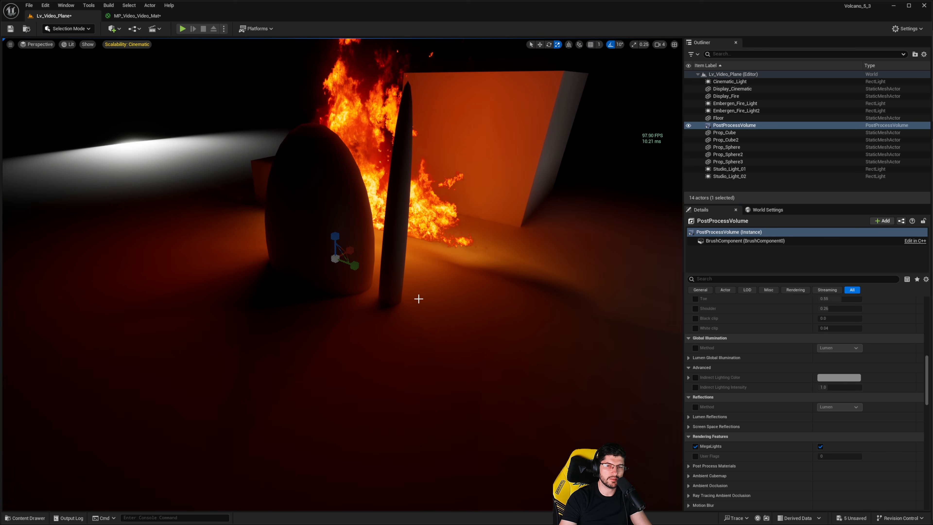
{"action": "right_click_drag", "start_coordinate": [418, 299], "coordinate": [411, 274]}
- Enable the PostProcessVolume's Lumen Global Illumination overrides for Ray Lighting Mode, Lumen Scene Lighting Quality, Scene Detail, View Distance, Final Gather Quality and Screen Traces
{"action": "scroll", "coordinate": [740, 396], "scroll_direction": "up", "scroll_amount": 5}
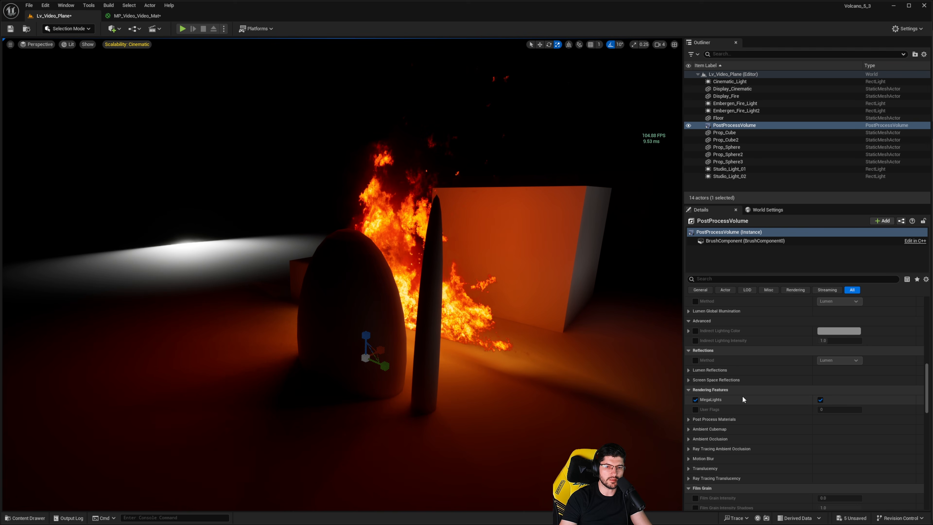
{"action": "scroll", "coordinate": [702, 372], "scroll_direction": "down", "scroll_amount": 10}
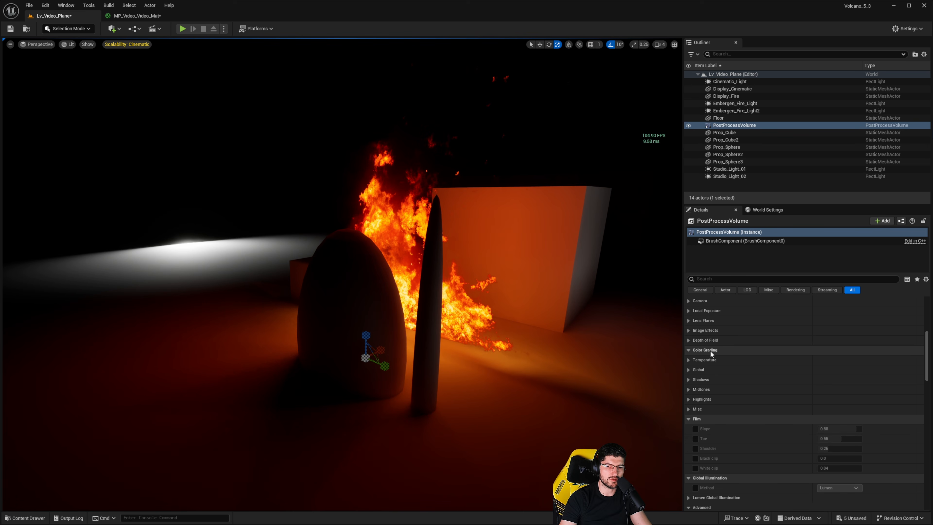
{"action": "scroll", "coordinate": [724, 392], "scroll_direction": "up", "scroll_amount": 8}
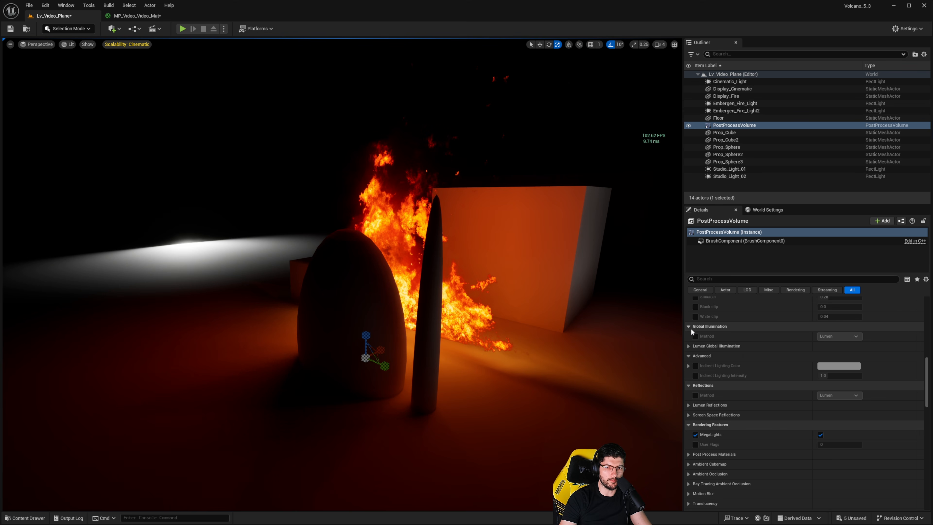
{"action": "left_click", "coordinate": [688, 346]}
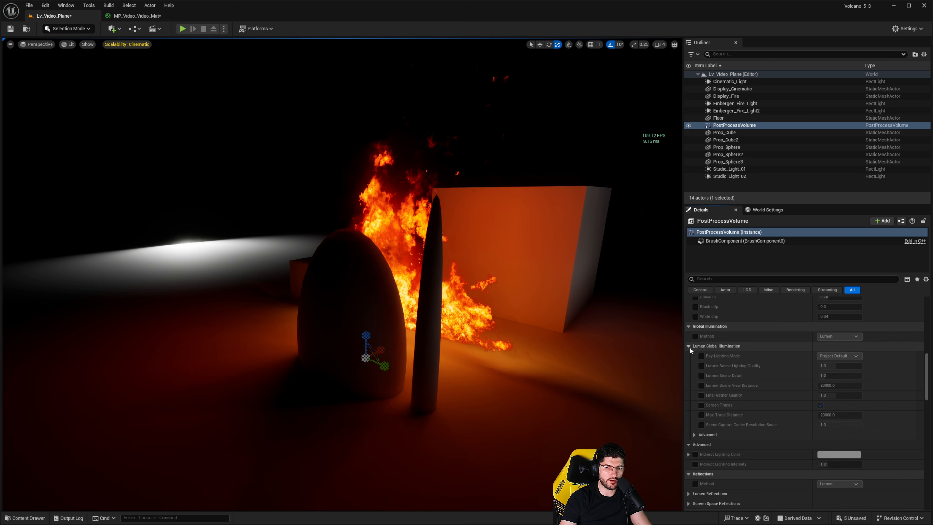
{"action": "left_click", "coordinate": [701, 356]}
{"action": "left_click", "coordinate": [701, 366]}
{"action": "left_click", "coordinate": [701, 375]}
{"action": "left_click", "coordinate": [701, 385]}
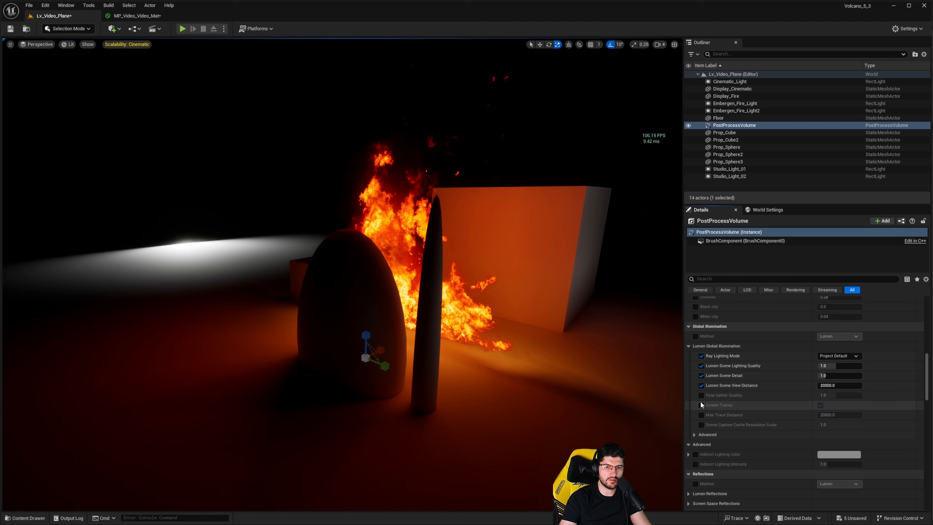
{"action": "left_click", "coordinate": [701, 395]}
{"action": "left_click", "coordinate": [701, 405]}
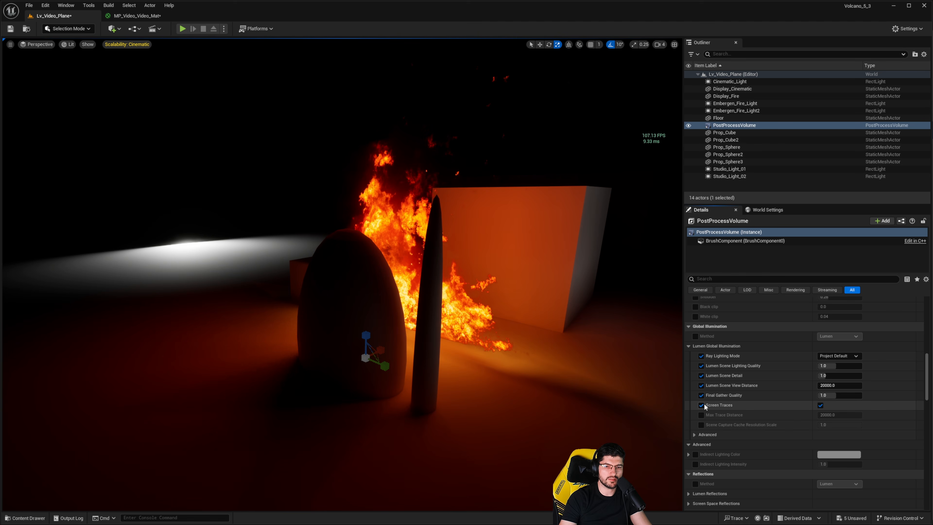